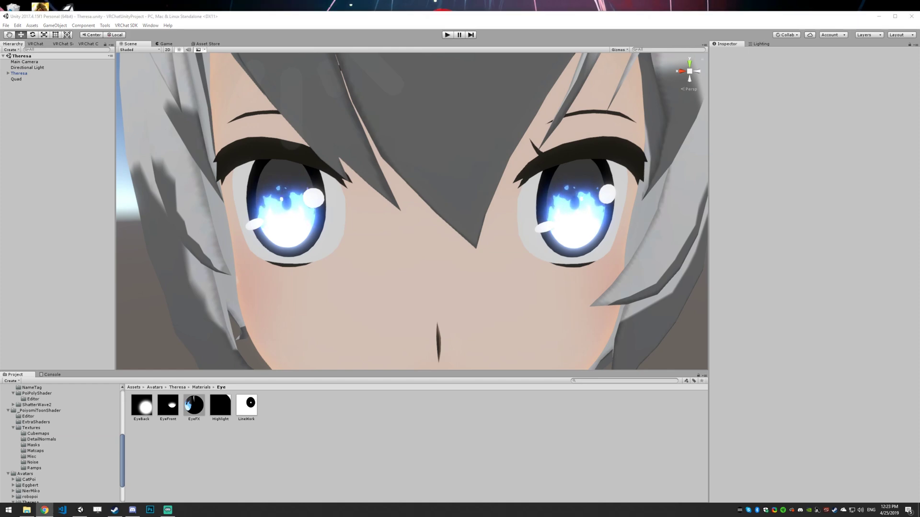
- Reset the EyeFX material to its default values
{"action": "right_click_drag", "start_coordinate": [469, 158], "coordinate": [451, 179]}
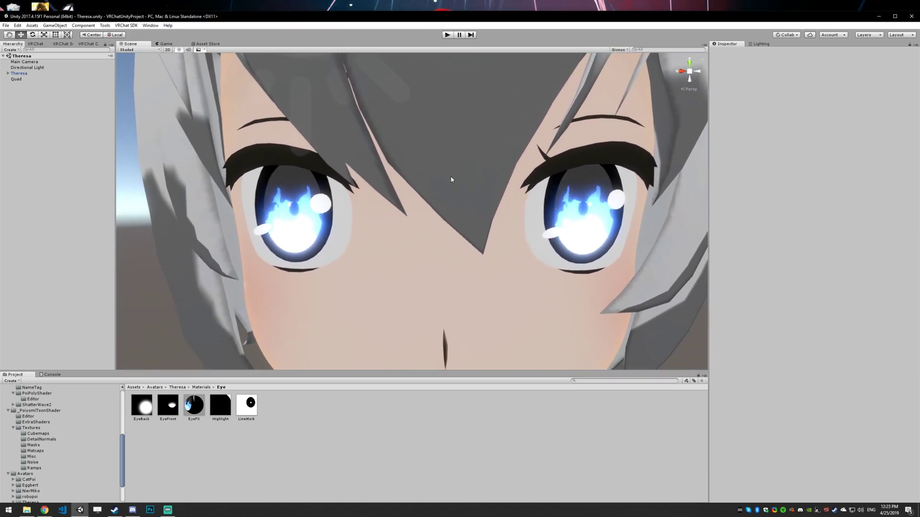
{"action": "left_click", "coordinate": [195, 410]}
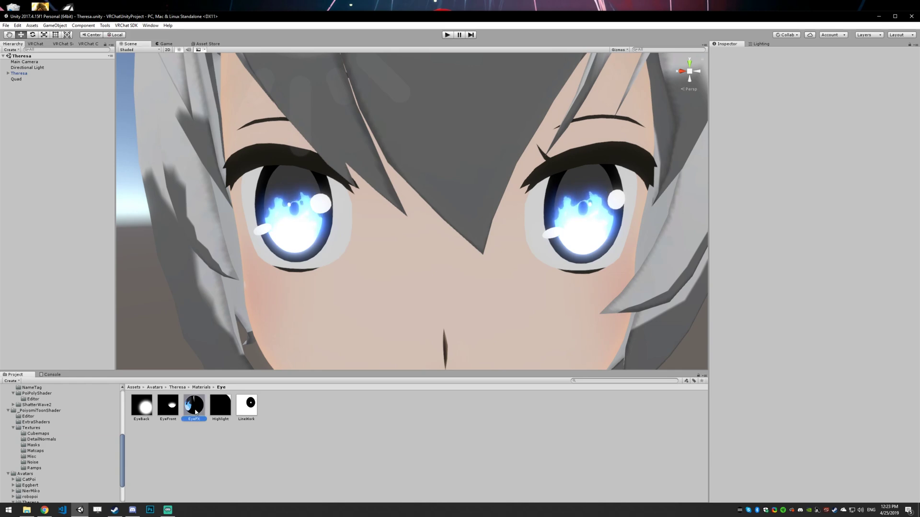
{"action": "left_click", "coordinate": [916, 51]}
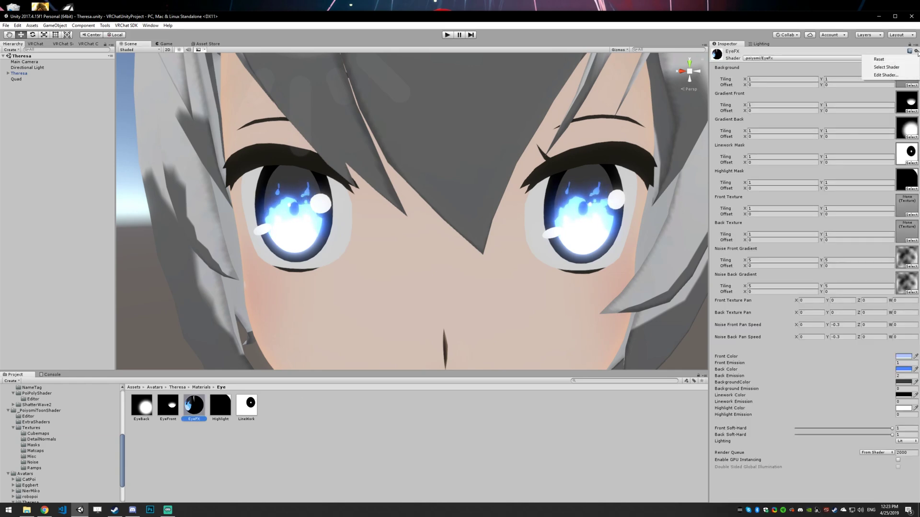
{"action": "left_click", "coordinate": [878, 59]}
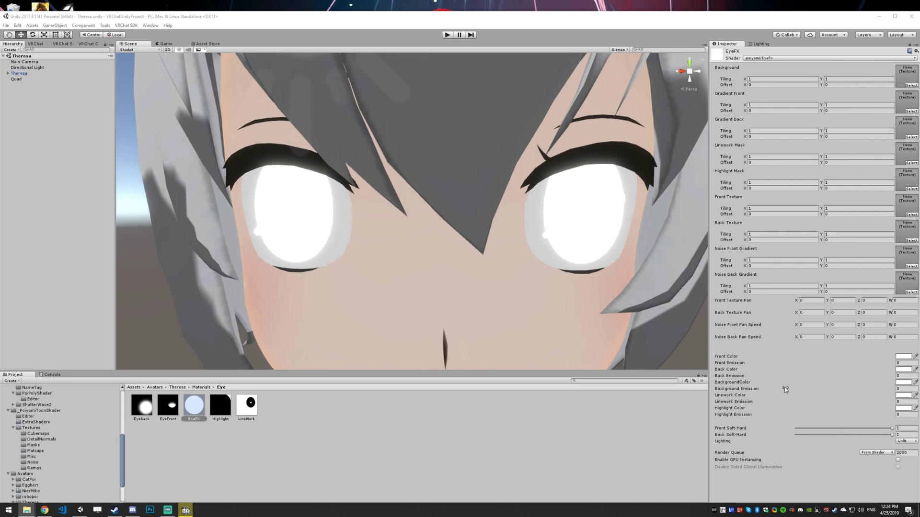
- Set the EyeFX background colour to dark grey
{"action": "left_click", "coordinate": [902, 383]}
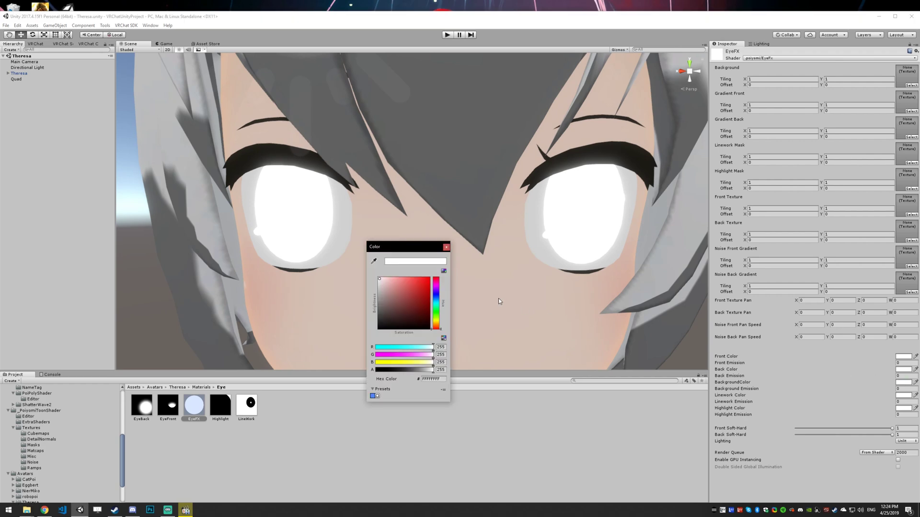
{"action": "left_click_drag", "start_coordinate": [387, 297], "coordinate": [368, 321]}
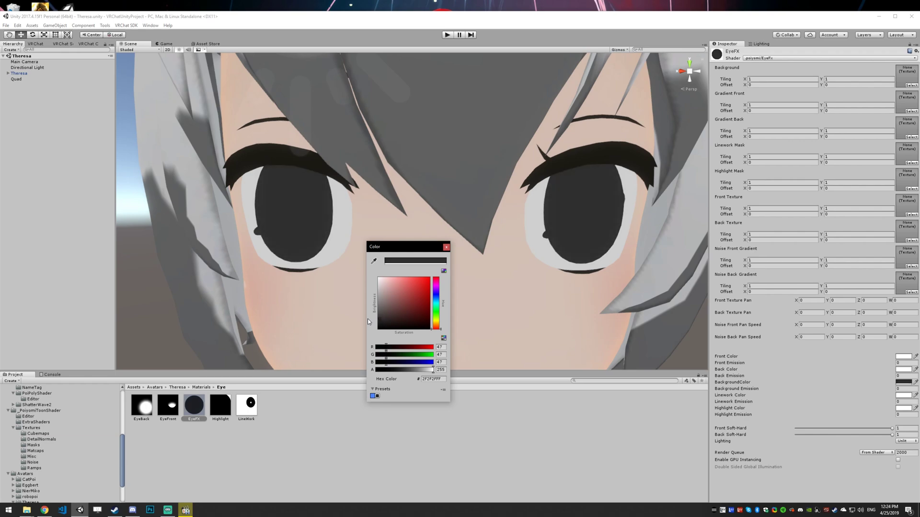
{"action": "left_click", "coordinate": [447, 247]}
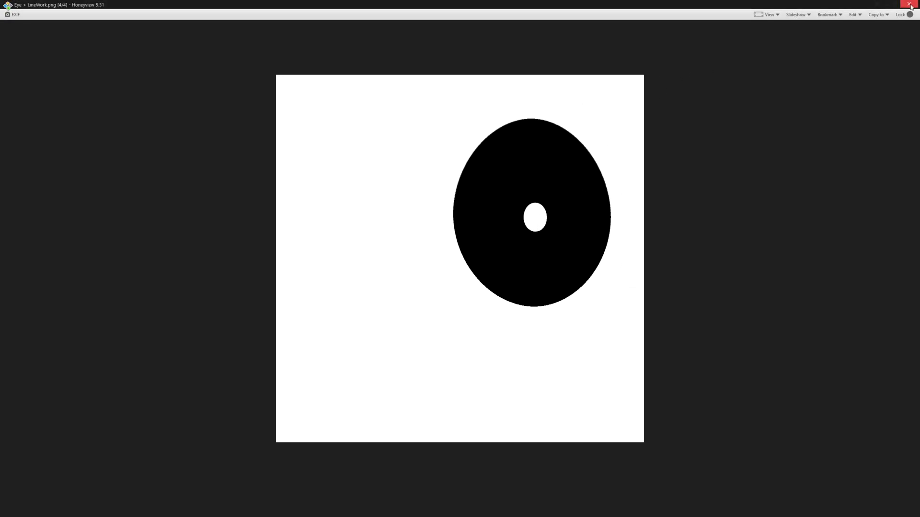
- Close the Honeyview preview of LineWork.png to return to Unity
{"action": "left_click", "coordinate": [909, 4]}
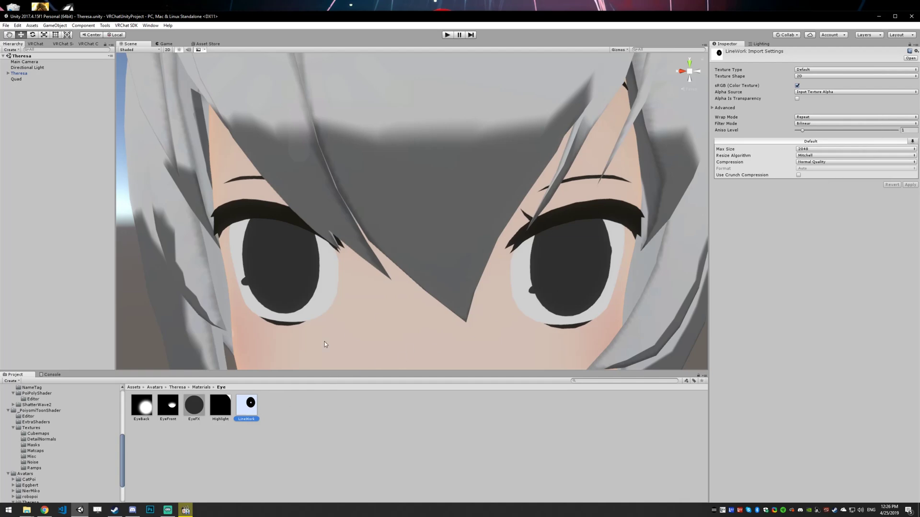
- Assign LineWork as the EyeFX linework mask and try a red linework colour
{"action": "left_click", "coordinate": [194, 405]}
{"action": "left_click_drag", "start_coordinate": [249, 410], "coordinate": [907, 152]}
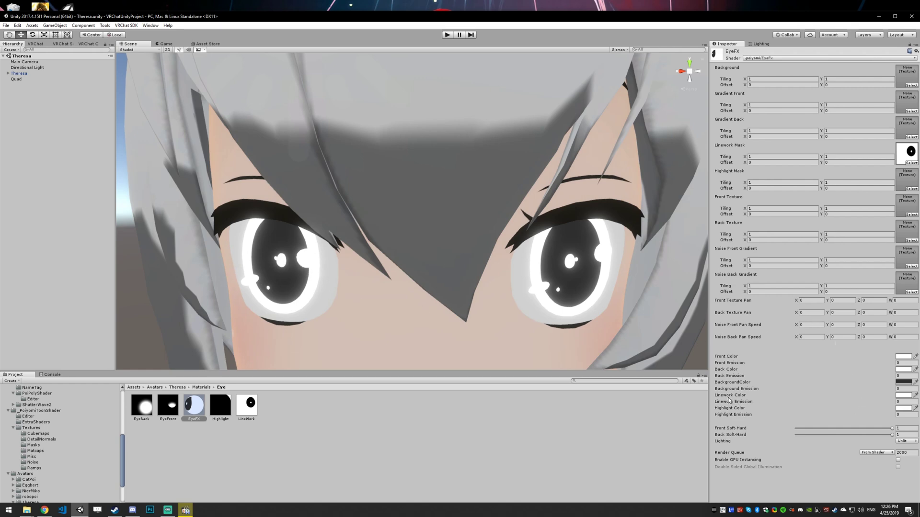
{"action": "left_click", "coordinate": [908, 396]}
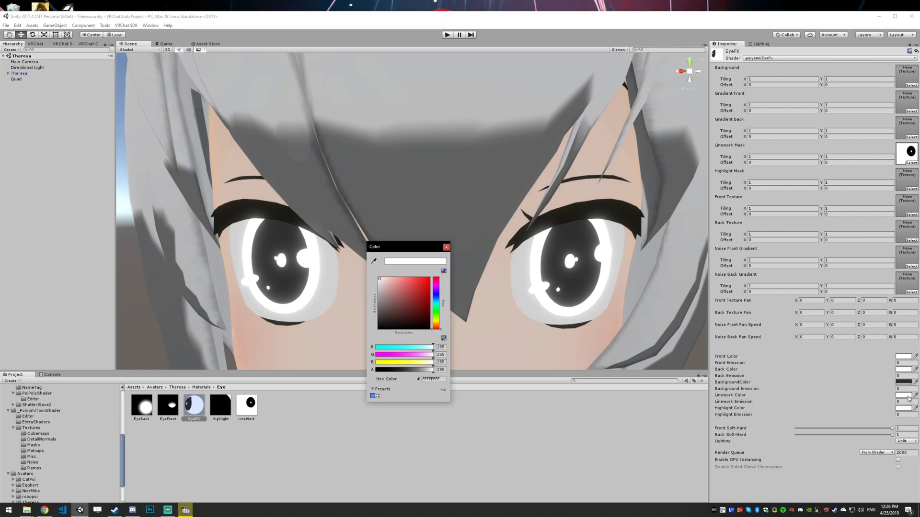
{"action": "left_click_drag", "start_coordinate": [402, 291], "coordinate": [447, 258]}
{"action": "left_click", "coordinate": [446, 247]}
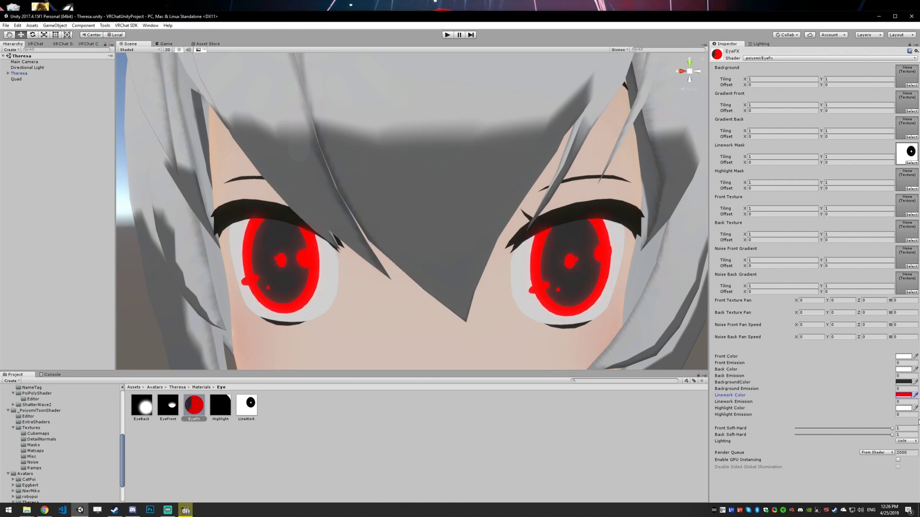
- Test linework emission near 1.23, then set emission to 0 and linework colour to black
{"action": "mouse_move", "coordinate": [733, 403]}
{"action": "left_mouse_down"}
{"action": "mouse_move", "coordinate": [762, 400]}
{"action": "mouse_move", "coordinate": [740, 404]}
{"action": "mouse_move", "coordinate": [749, 407]}
{"action": "left_mouse_up"}
{"action": "left_click", "coordinate": [908, 400]}
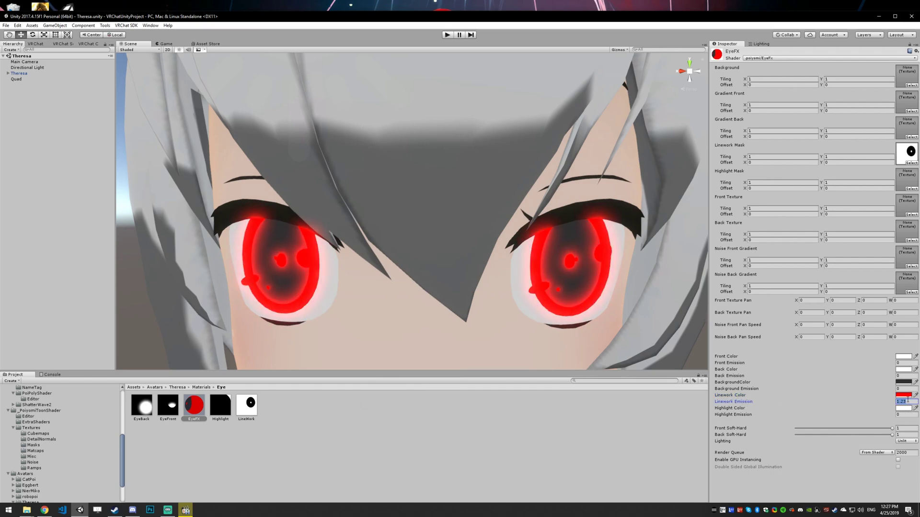
{"action": "type", "text": "0"}
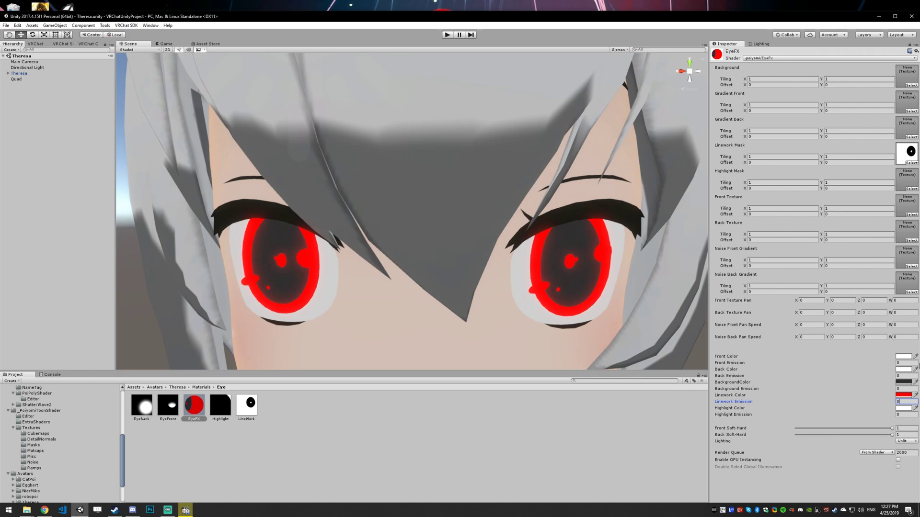
{"action": "left_click", "coordinate": [903, 395]}
{"action": "left_click_drag", "start_coordinate": [385, 312], "coordinate": [340, 357]}
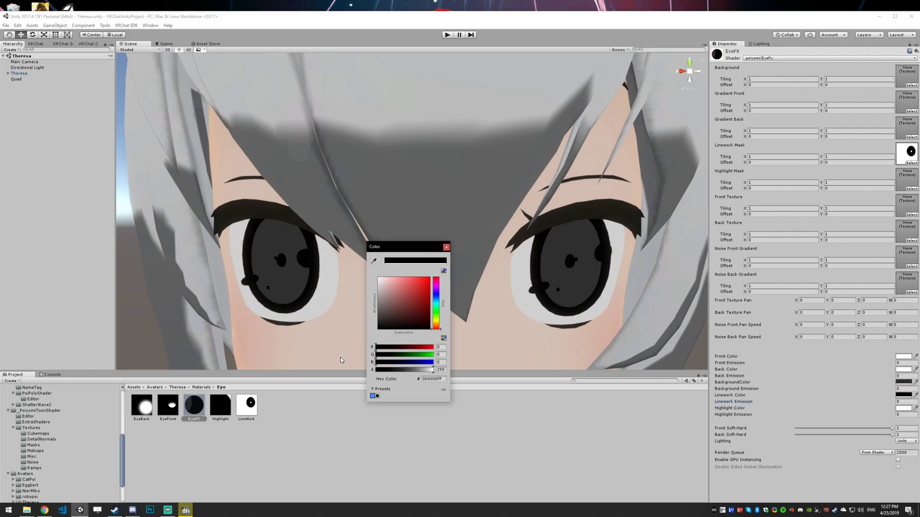
{"action": "left_click", "coordinate": [446, 247]}
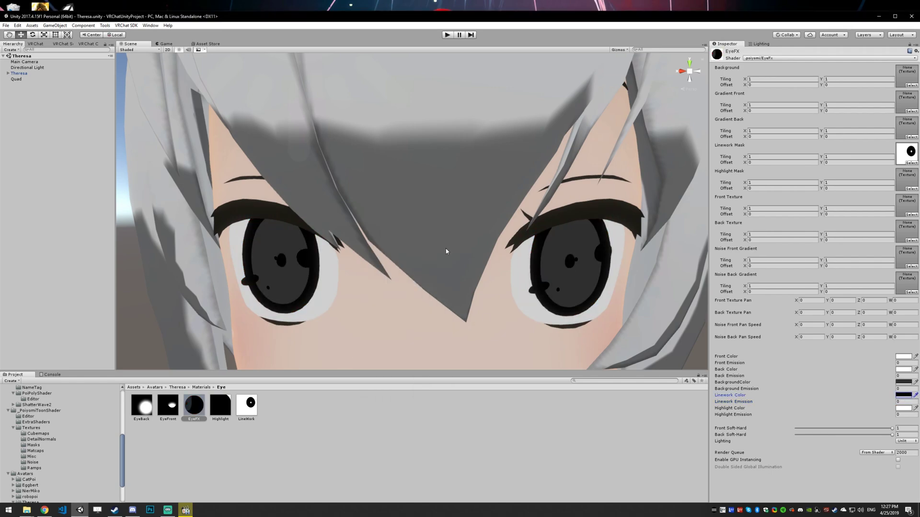
- Preview jy_eye2.png from Theresa > Textures in a windowed Honeyview, then close it
{"action": "scroll", "coordinate": [35, 467], "scroll_direction": "down", "scroll_amount": 2}
{"action": "left_click", "coordinate": [34, 464]}
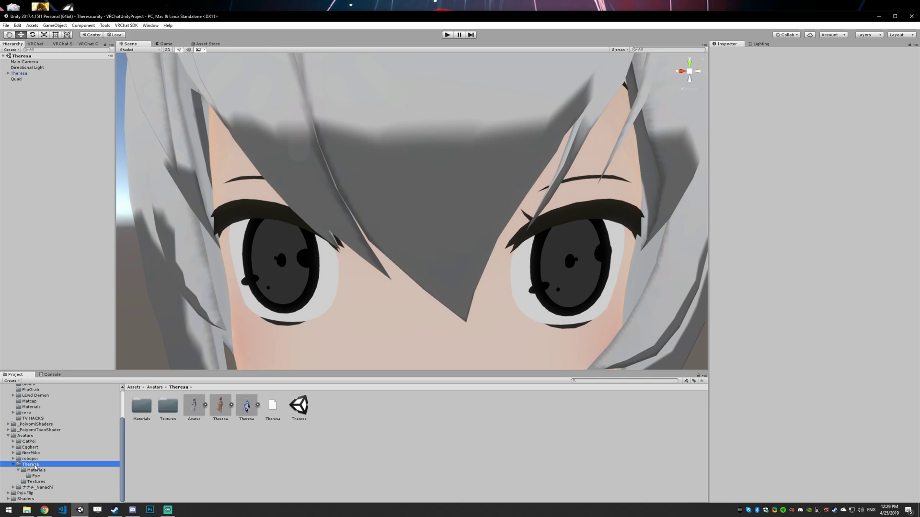
{"action": "double_click", "coordinate": [169, 407]}
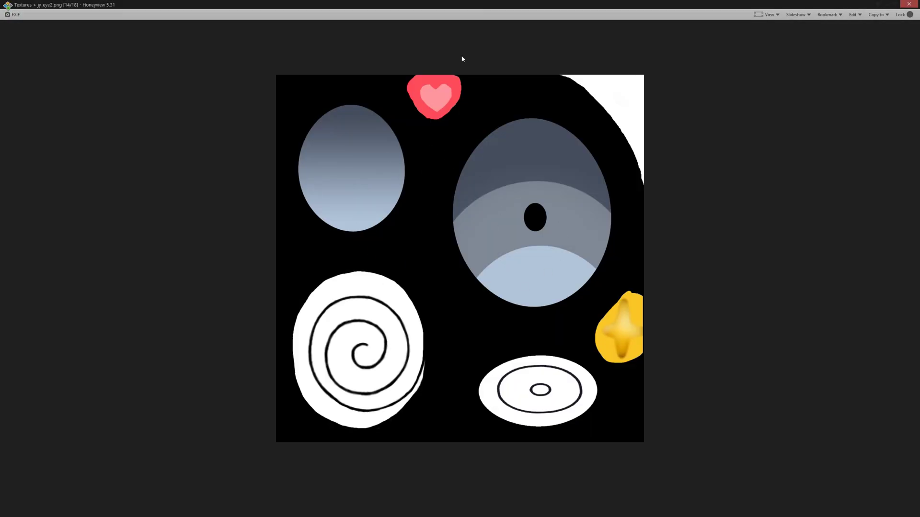
{"action": "double_click", "coordinate": [461, 7]}
{"action": "left_click_drag", "start_coordinate": [590, 59], "coordinate": [339, 98]}
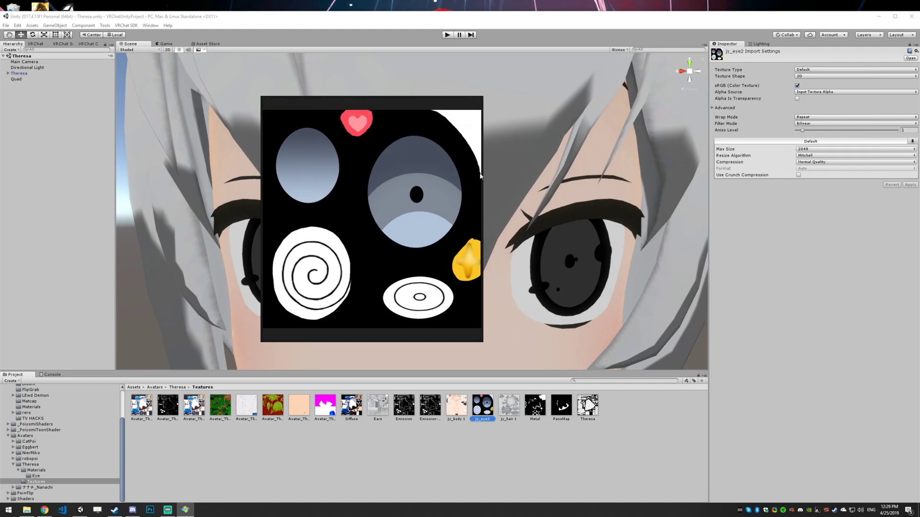
{"action": "mouse_move", "coordinate": [481, 102]}
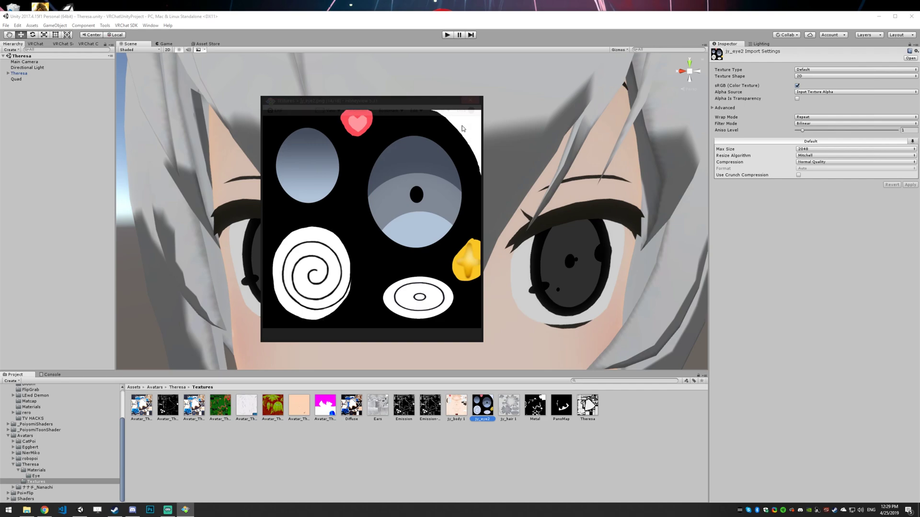
{"action": "left_click", "coordinate": [474, 100]}
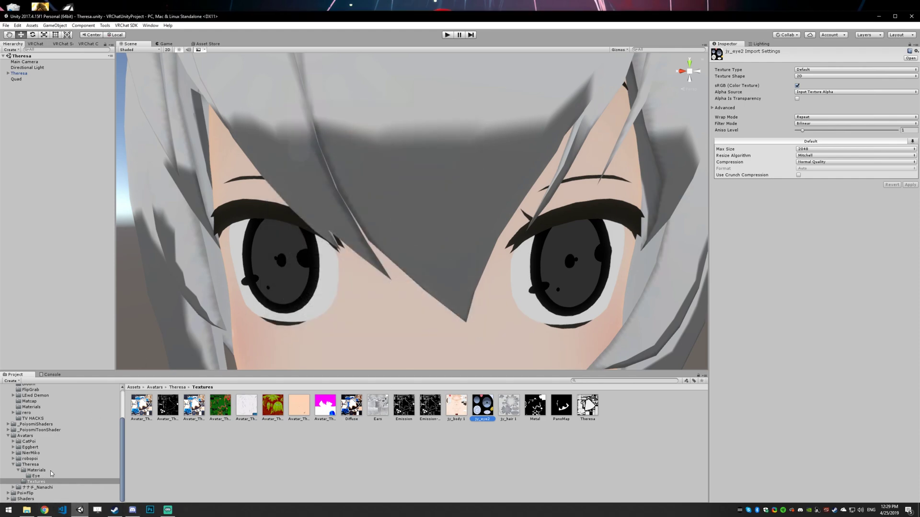
- Assign the Highlight texture from the Eye folder as the EyeFX highlight mask
{"action": "left_click", "coordinate": [36, 476]}
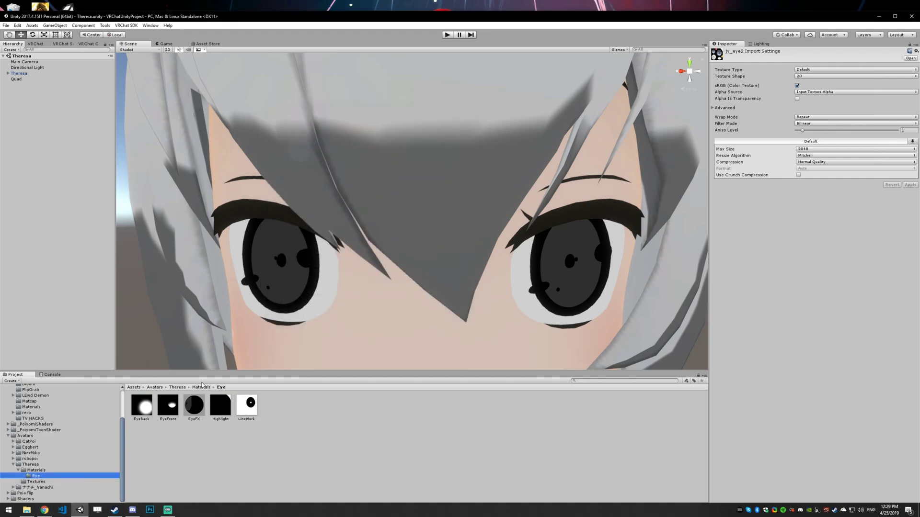
{"action": "left_click", "coordinate": [223, 410]}
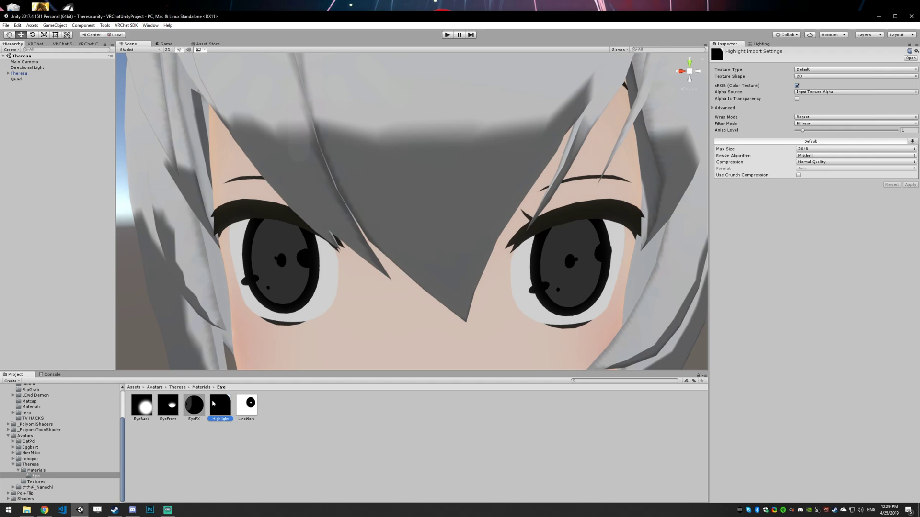
{"action": "left_click_drag", "start_coordinate": [189, 402], "coordinate": [905, 182]}
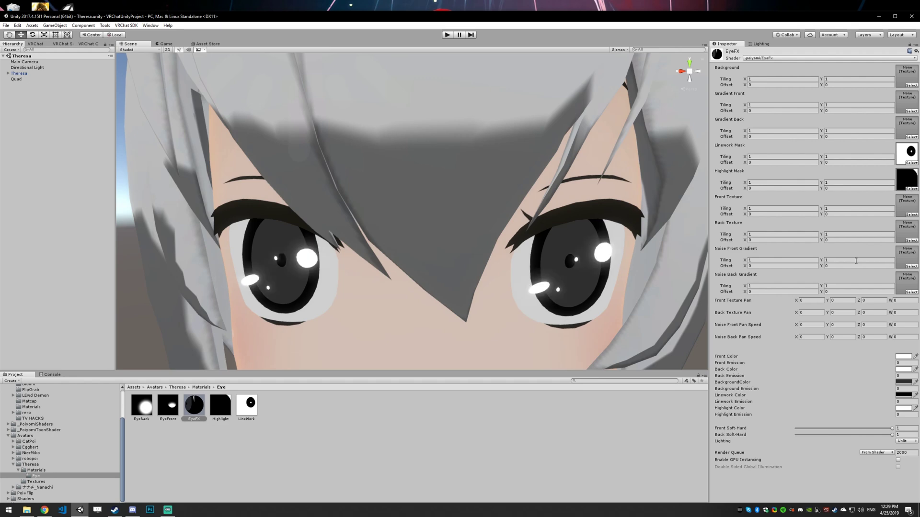
- Try different highlight colours, then launch Photoshop
{"action": "left_click", "coordinate": [904, 408]}
{"action": "mouse_move", "coordinate": [428, 306]}
{"action": "left_mouse_down"}
{"action": "mouse_move", "coordinate": [422, 292]}
{"action": "mouse_move", "coordinate": [390, 331]}
{"action": "mouse_move", "coordinate": [303, 239]}
{"action": "left_mouse_up"}
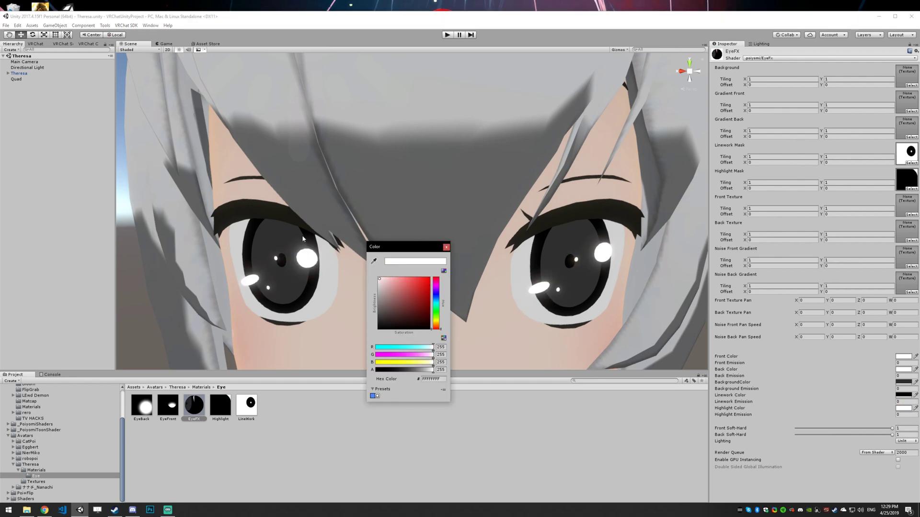
{"action": "left_click", "coordinate": [446, 247]}
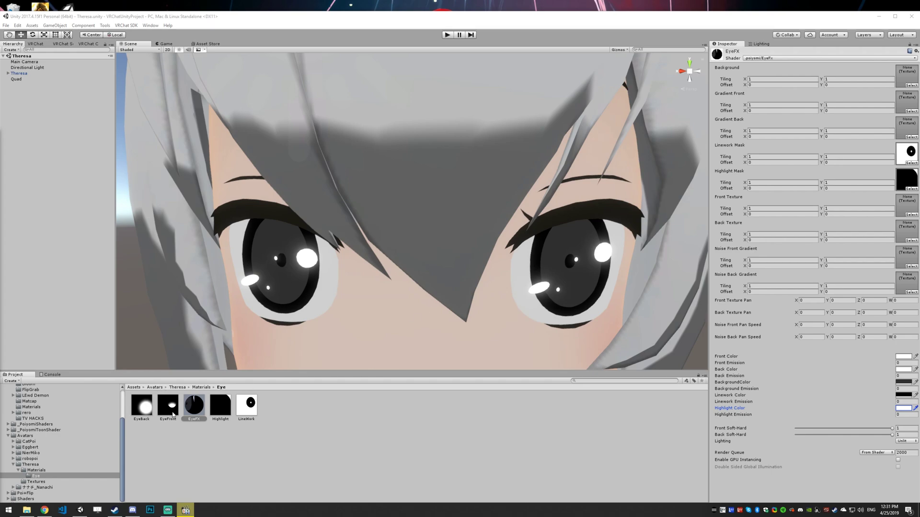
{"action": "left_click", "coordinate": [150, 510]}
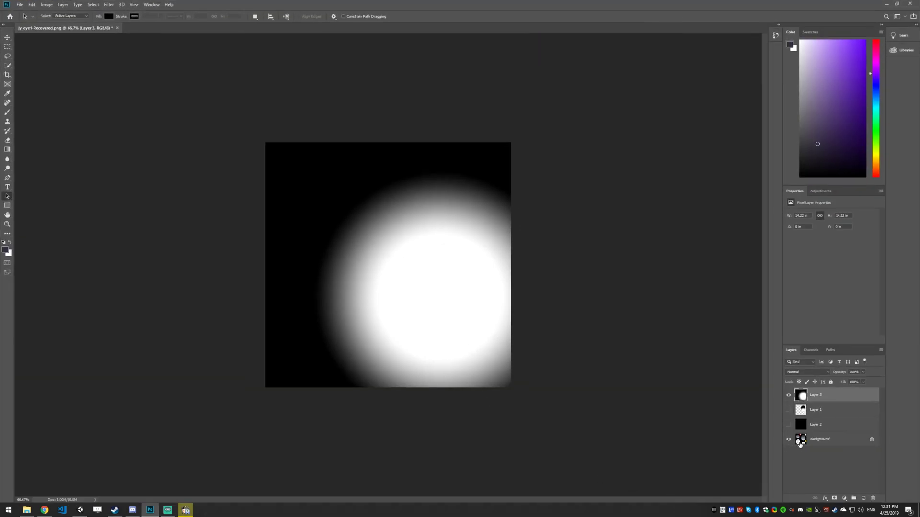
- Toggle the white glow Layer 3 to compare, leave it hidden, and select the Background layer
{"action": "left_click", "coordinate": [788, 396]}
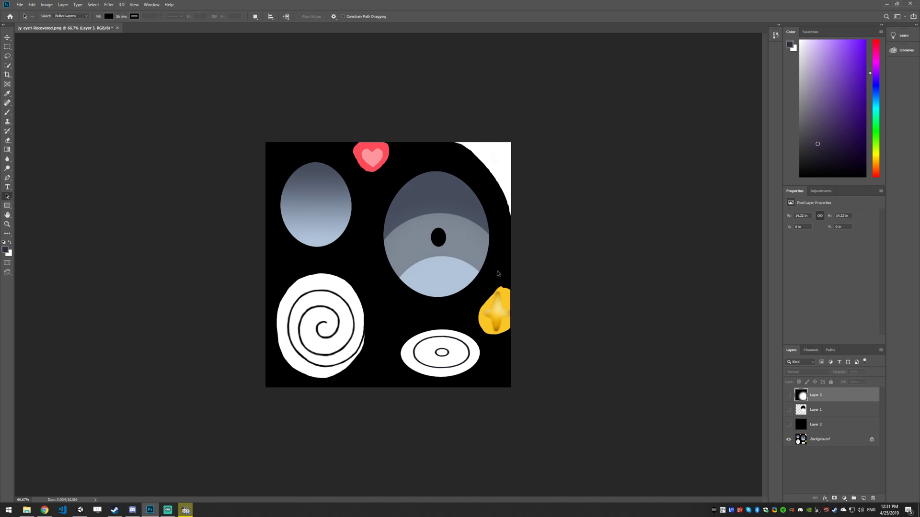
{"action": "left_click", "coordinate": [789, 396]}
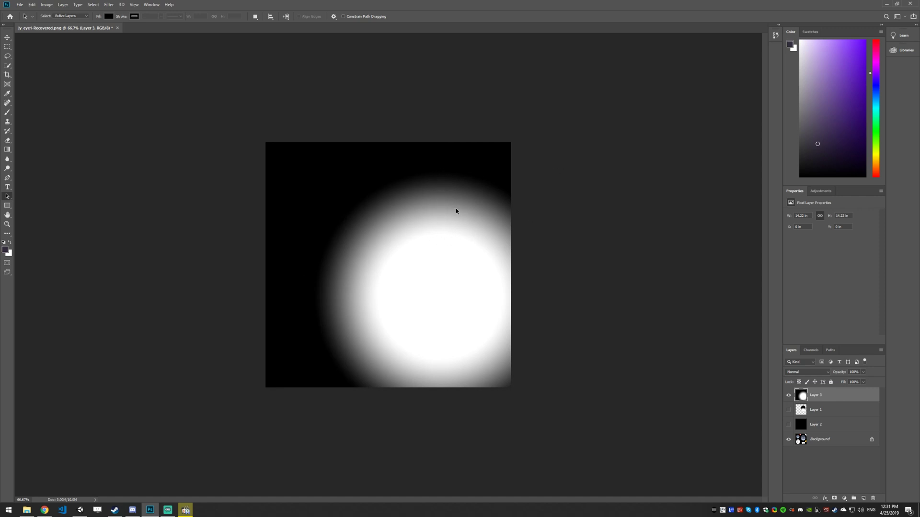
{"action": "left_click", "coordinate": [788, 398]}
{"action": "left_click", "coordinate": [821, 441]}
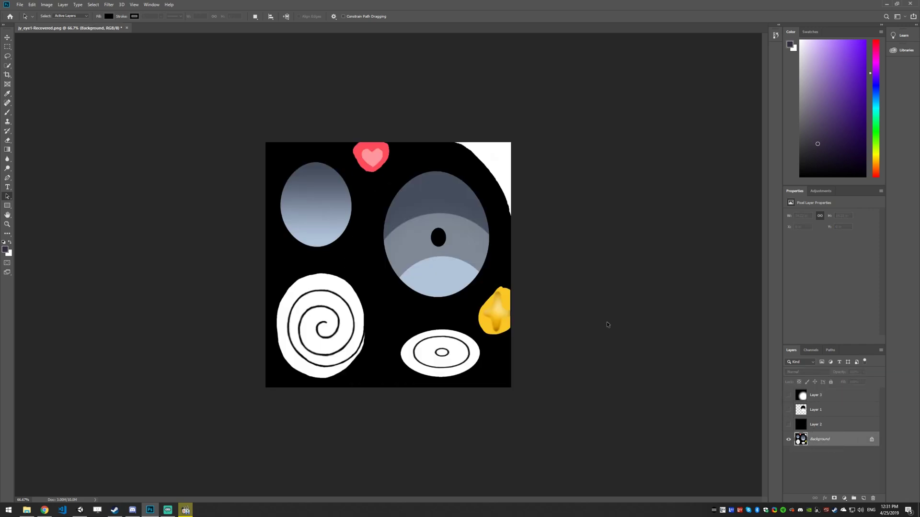
- Add a new empty Layer 4 above Layer 2
{"action": "left_click", "coordinate": [789, 425]}
{"action": "left_click", "coordinate": [789, 425]}
{"action": "left_click", "coordinate": [822, 424]}
{"action": "key", "text": "ctrl+shift+n"}
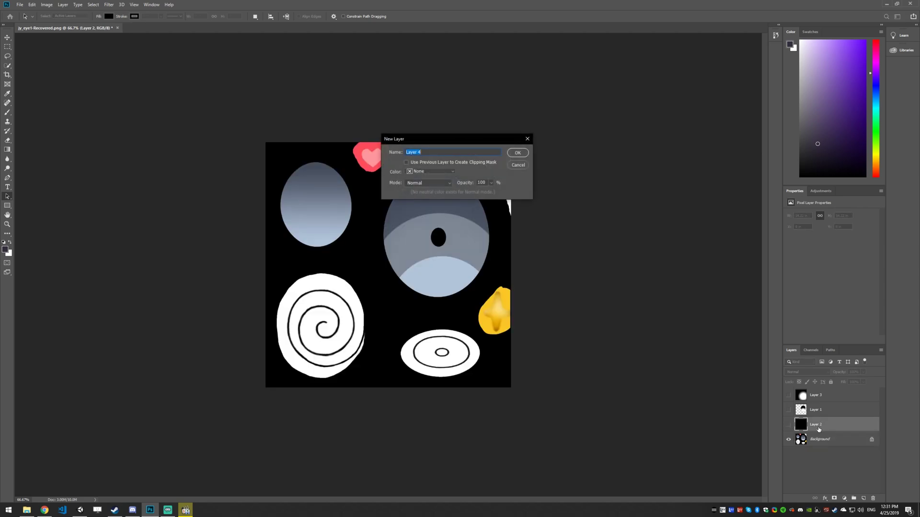
{"action": "key", "text": "Return"}
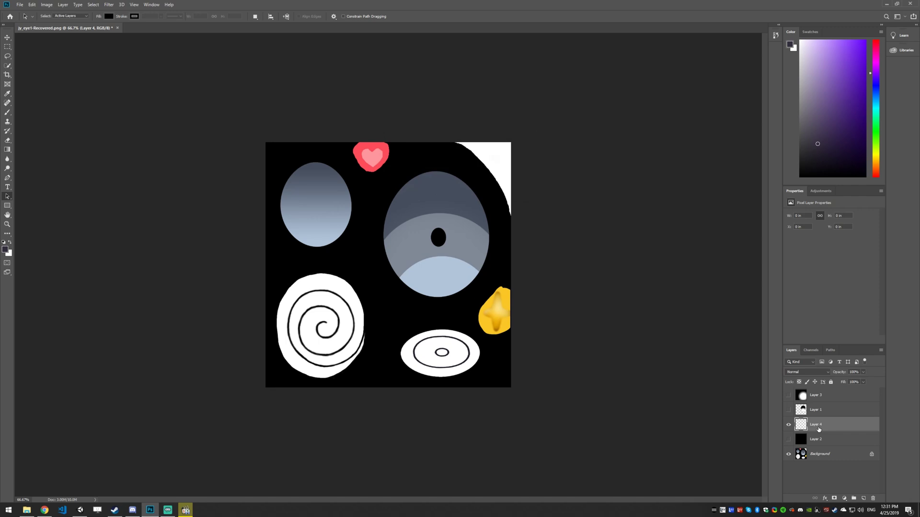
- Define a reversed Black, White gradient with the white stop at 25% and black at 50%
{"action": "left_click", "coordinate": [7, 150]}
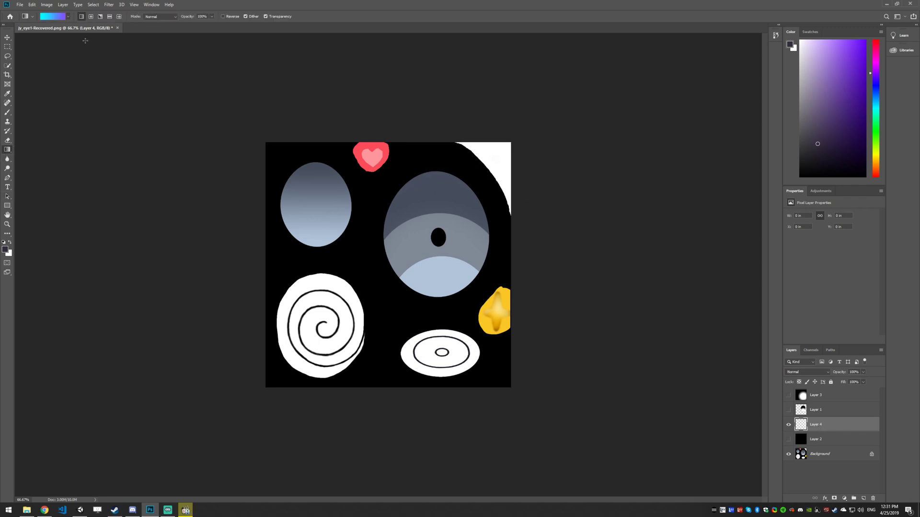
{"action": "left_click", "coordinate": [66, 16]}
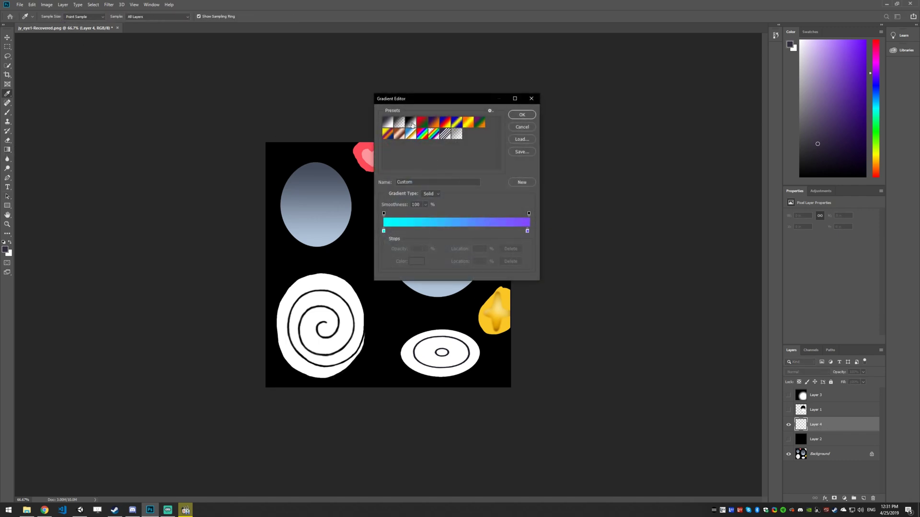
{"action": "left_click", "coordinate": [413, 124]}
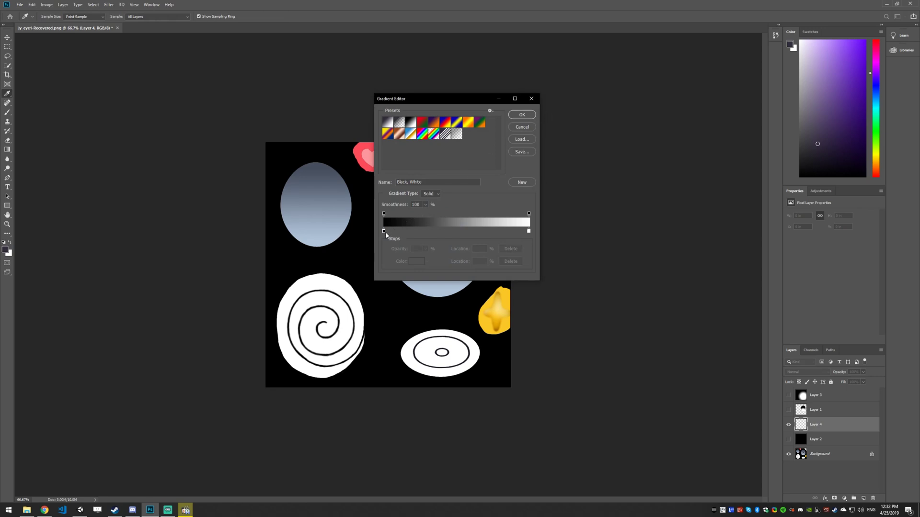
{"action": "mouse_move", "coordinate": [387, 232]}
{"action": "left_mouse_down"}
{"action": "mouse_move", "coordinate": [496, 232]}
{"action": "mouse_move", "coordinate": [384, 232]}
{"action": "left_mouse_up"}
{"action": "left_click_drag", "start_coordinate": [497, 232], "coordinate": [529, 232]}
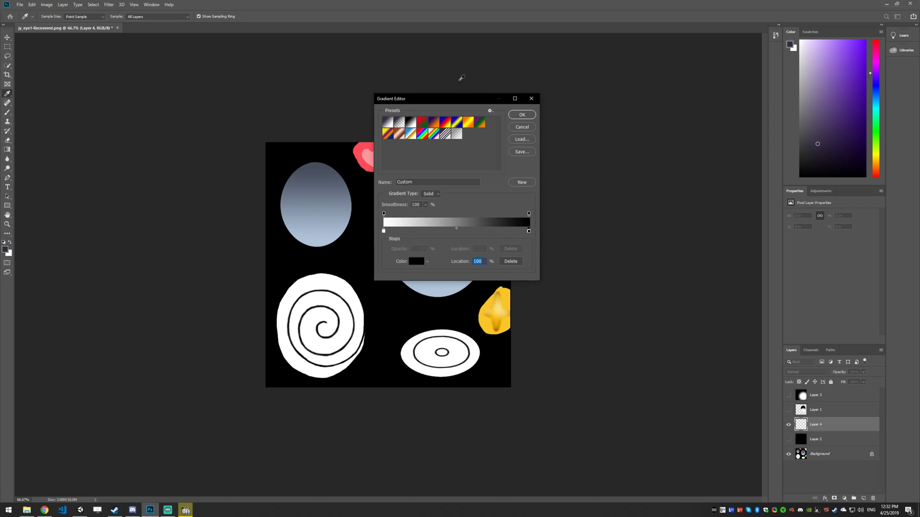
{"action": "left_click_drag", "start_coordinate": [462, 99], "coordinate": [609, 107]}
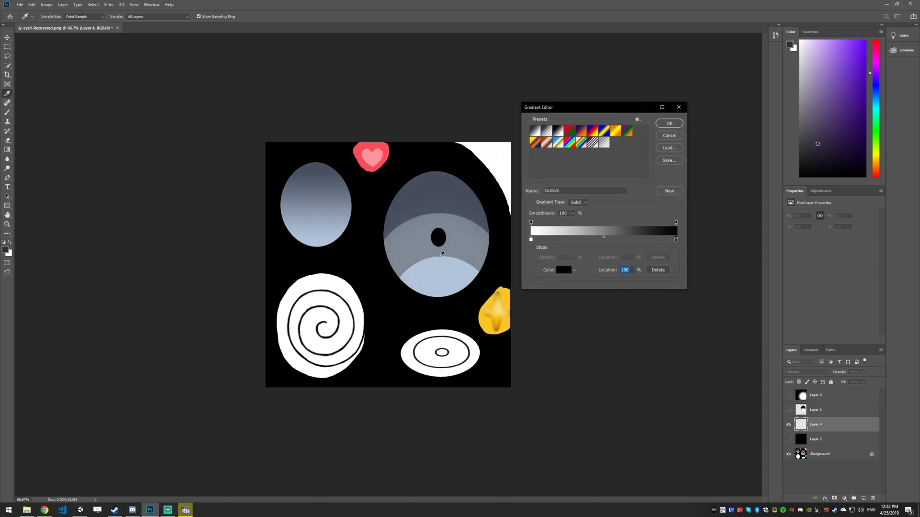
{"action": "left_click_drag", "start_coordinate": [531, 240], "coordinate": [568, 241]}
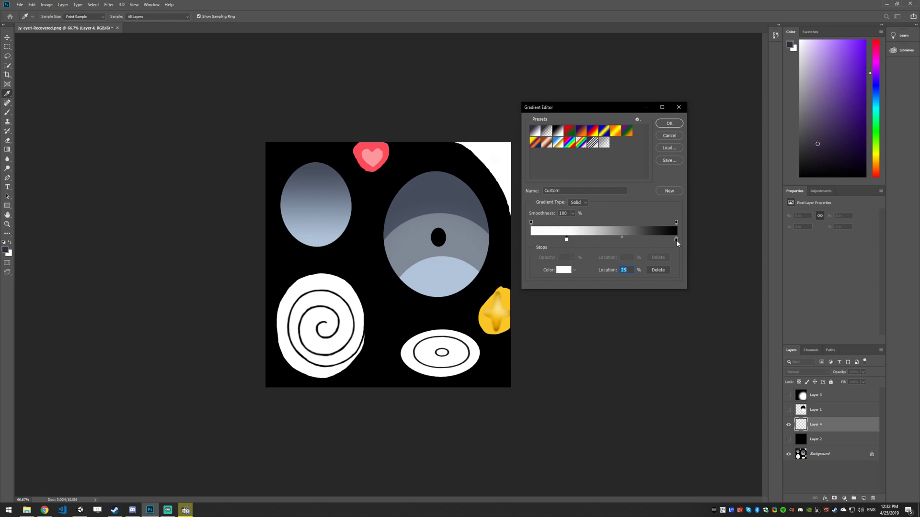
{"action": "left_click_drag", "start_coordinate": [677, 243], "coordinate": [607, 244]}
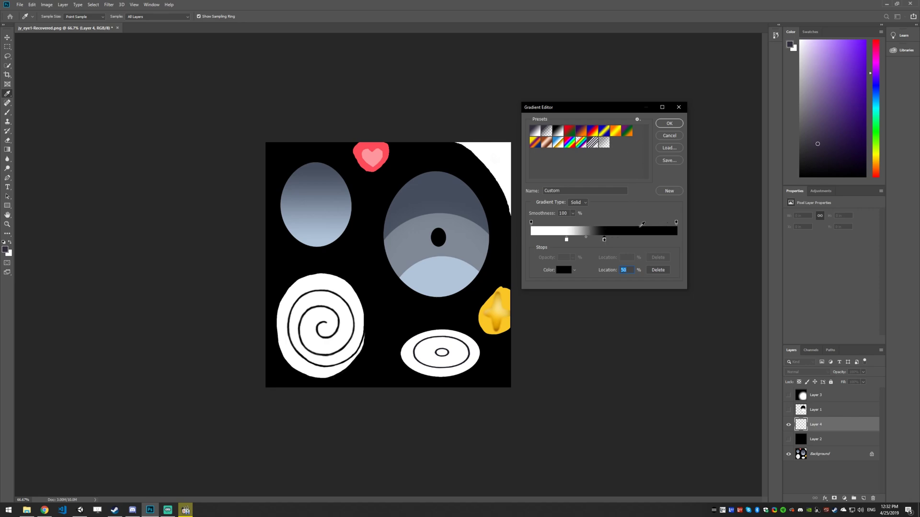
{"action": "left_click", "coordinate": [666, 126]}
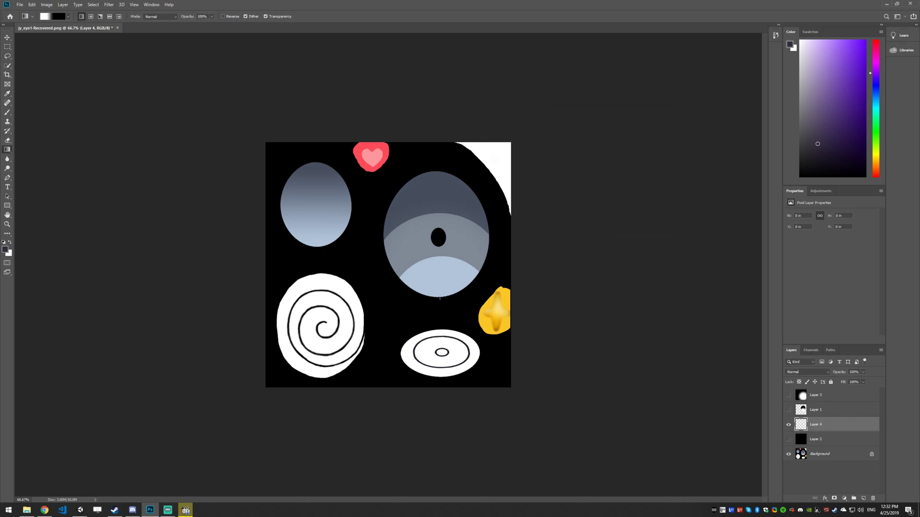
- Fill Layer 4 with a radial white-to-black glow from the eye's bottom edge, discarding linear attempts
{"action": "left_click_drag", "start_coordinate": [440, 297], "coordinate": [436, 171]}
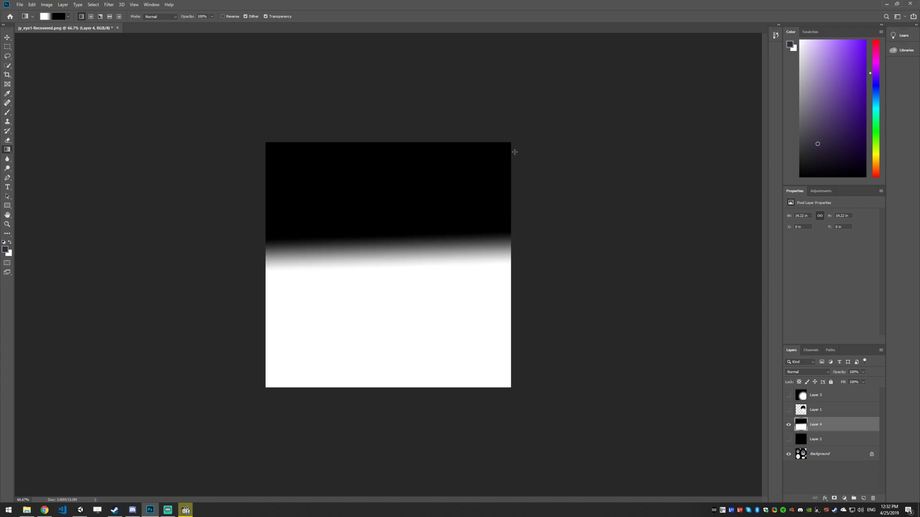
{"action": "key", "text": "ctrl+z"}
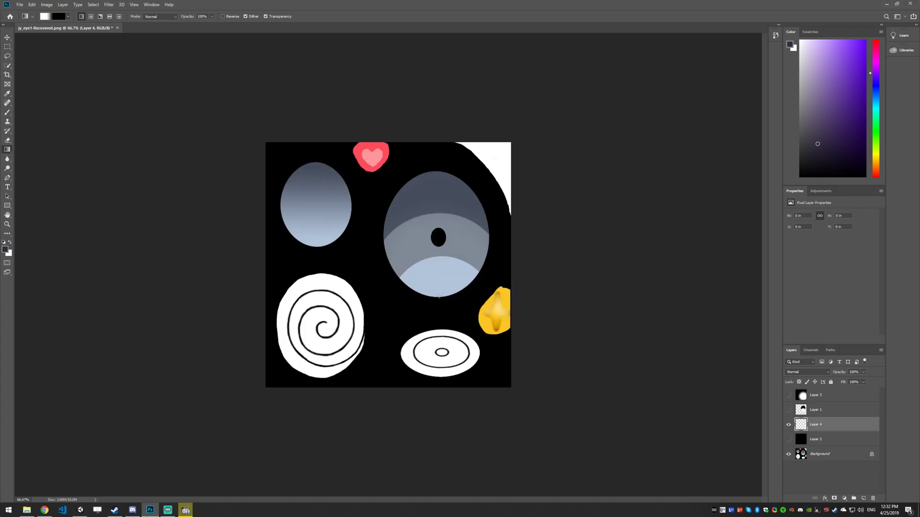
{"action": "left_click_drag", "start_coordinate": [439, 297], "coordinate": [438, 168]}
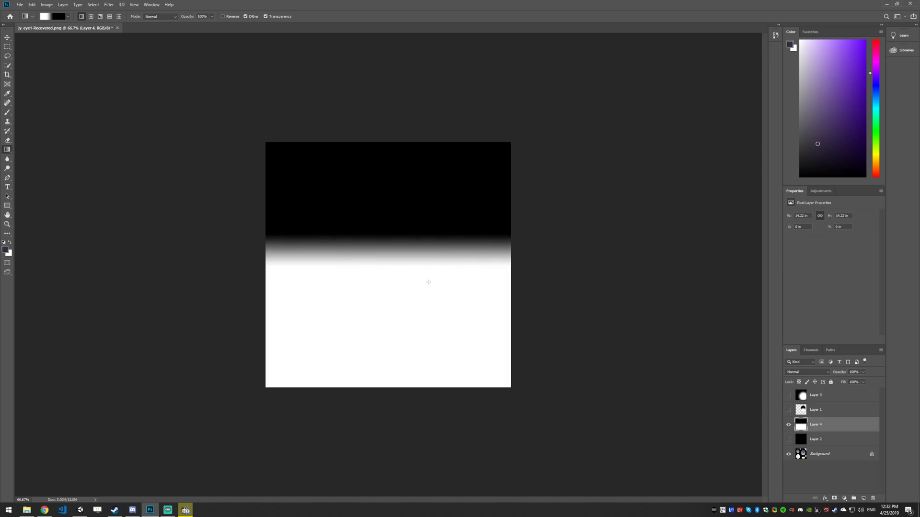
{"action": "key", "text": "ctrl+z"}
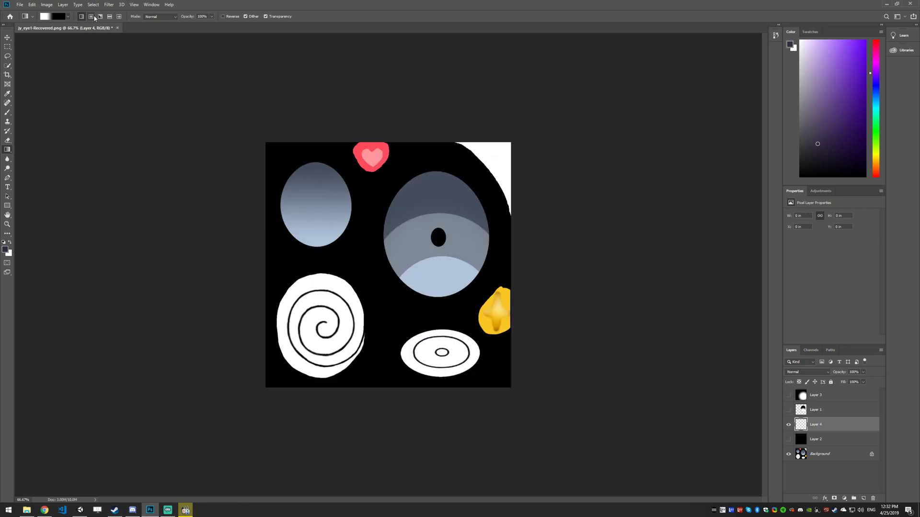
{"action": "left_click", "coordinate": [91, 16]}
{"action": "left_click_drag", "start_coordinate": [438, 297], "coordinate": [436, 172]}
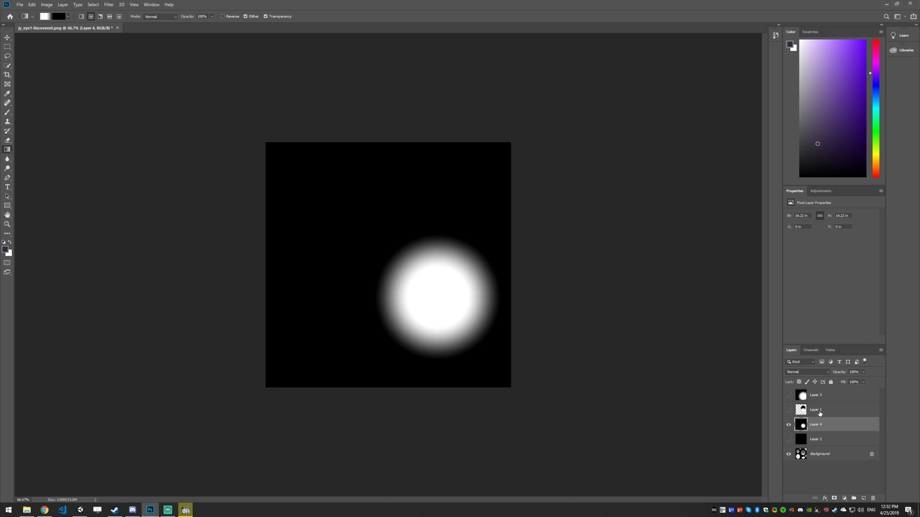
- Toggle visibility of Layers 1, 2 and 4 to compare the glow with the artwork
{"action": "left_click", "coordinate": [789, 410]}
{"action": "left_click_drag", "start_coordinate": [789, 438], "coordinate": [789, 429]}
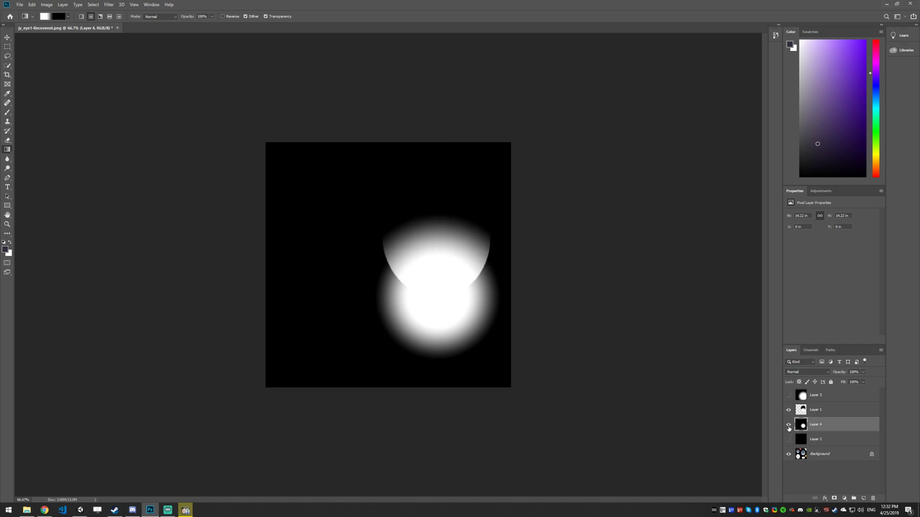
{"action": "left_click", "coordinate": [788, 425]}
{"action": "left_click", "coordinate": [789, 411]}
{"action": "left_click", "coordinate": [787, 410]}
{"action": "left_click", "coordinate": [789, 410]}
{"action": "left_click", "coordinate": [789, 425]}
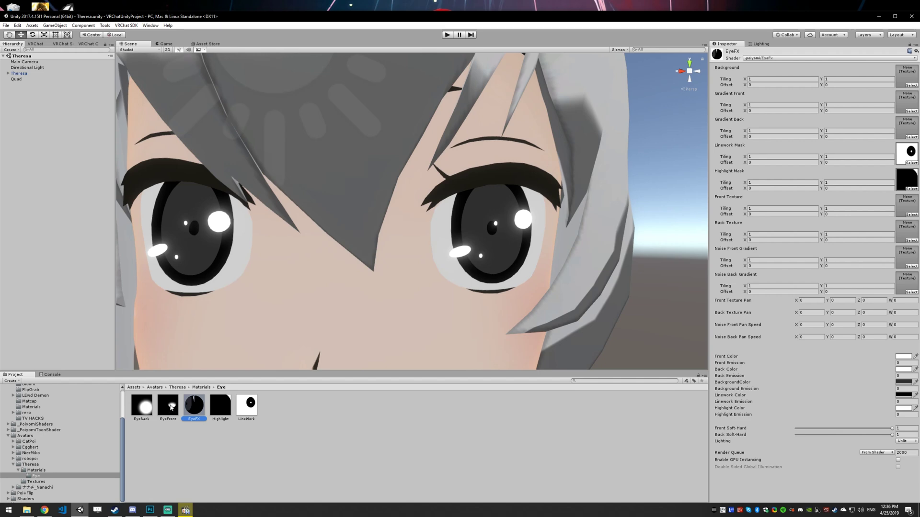
- Drag the EyeFront texture into the EyeFX Gradient Front slot
{"action": "left_click_drag", "start_coordinate": [171, 408], "coordinate": [912, 107]}
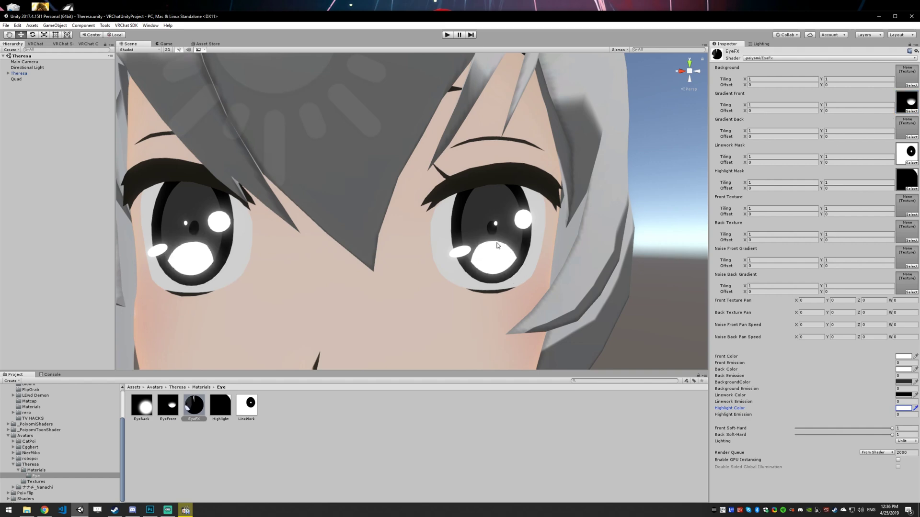
- Assign the 'noise' texture to the Noise Front Gradient slot
{"action": "left_click", "coordinate": [911, 267]}
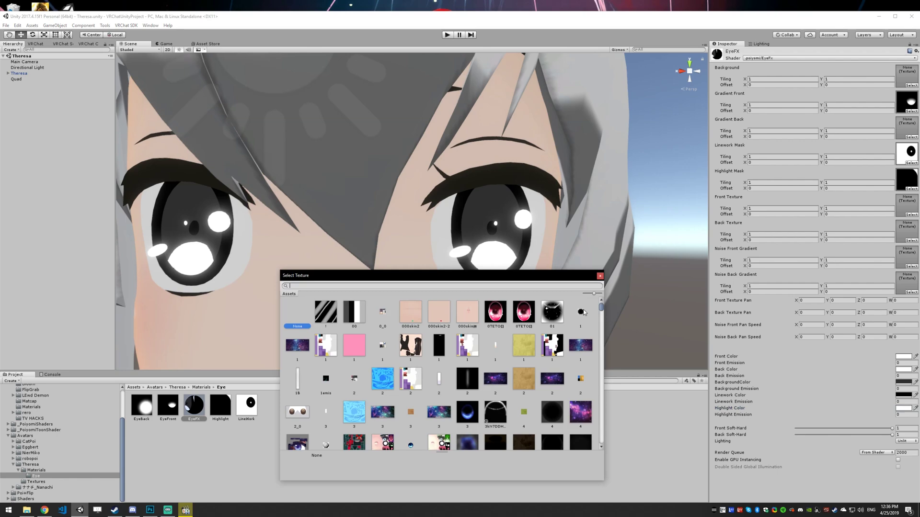
{"action": "type", "text": "noise"}
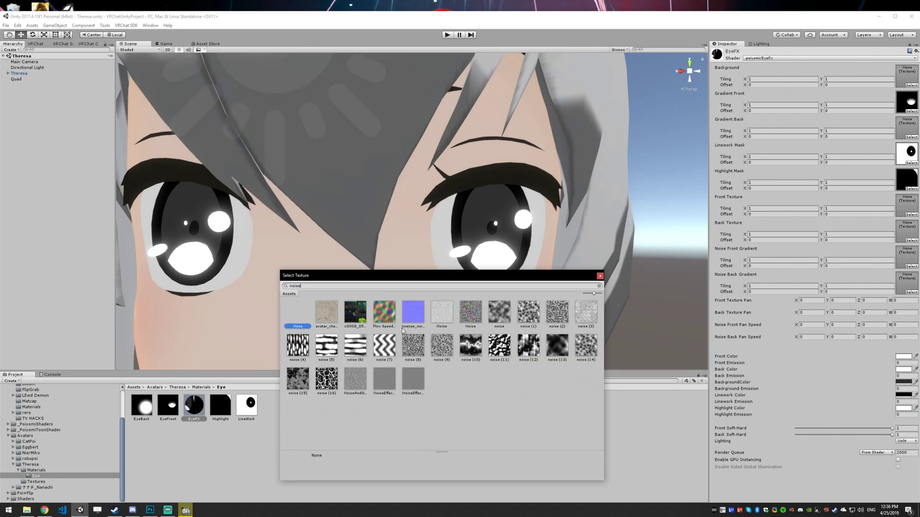
{"action": "left_click", "coordinate": [507, 315]}
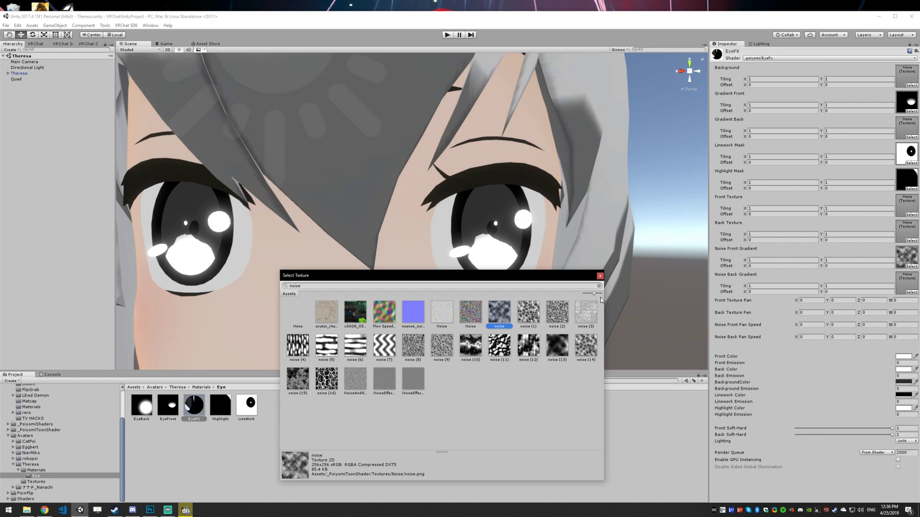
{"action": "left_click", "coordinate": [600, 276]}
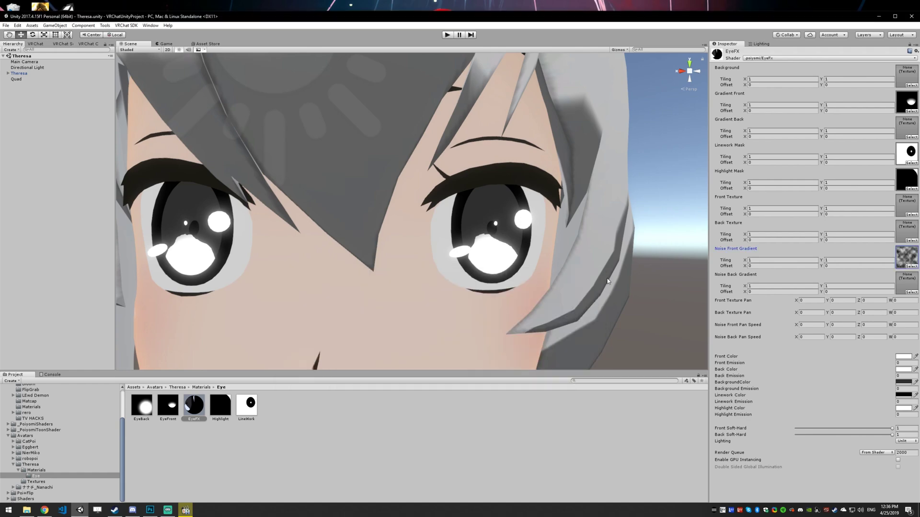
- Set Noise Front Gradient tiling to 5×5 and Noise Front Pan Speed Y to -0.3
{"action": "left_click", "coordinate": [800, 262]}
{"action": "type", "text": "5"}
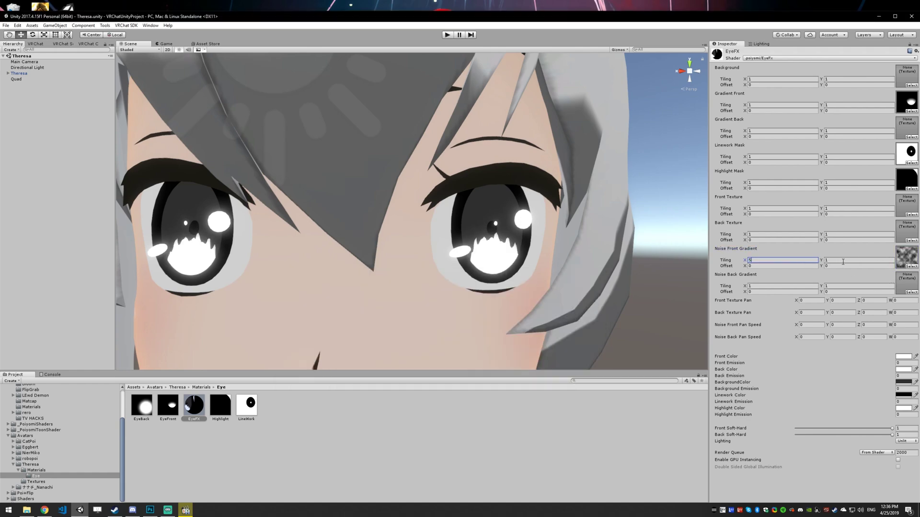
{"action": "left_click", "coordinate": [839, 262]}
{"action": "type", "text": "5"}
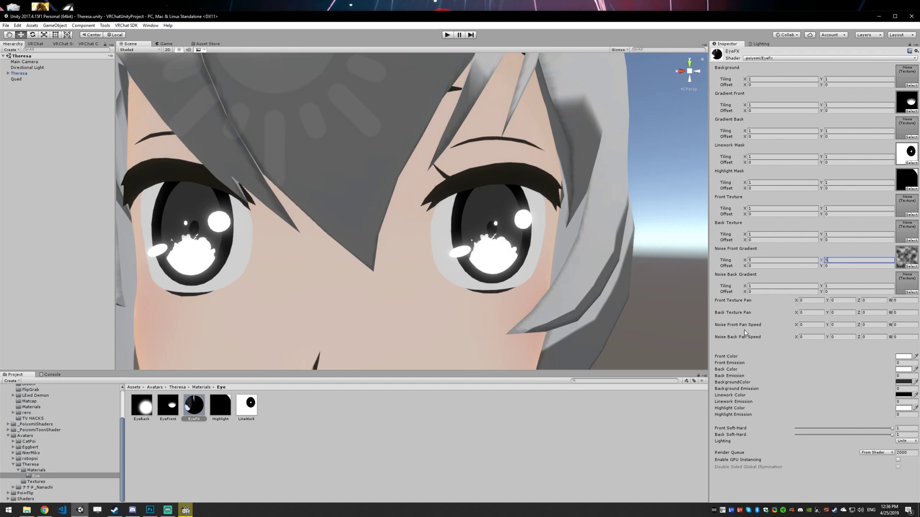
{"action": "left_click", "coordinate": [850, 327]}
{"action": "type", "text": "-.3"}
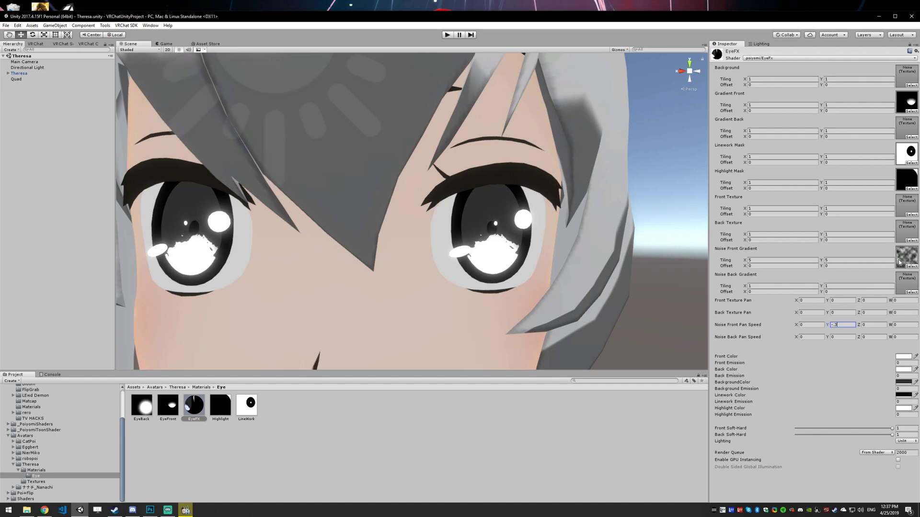
- Try zigzag noise (7) on Noise Front Gradient, revert to plain noise, and locate it in Project
{"action": "left_click", "coordinate": [902, 276]}
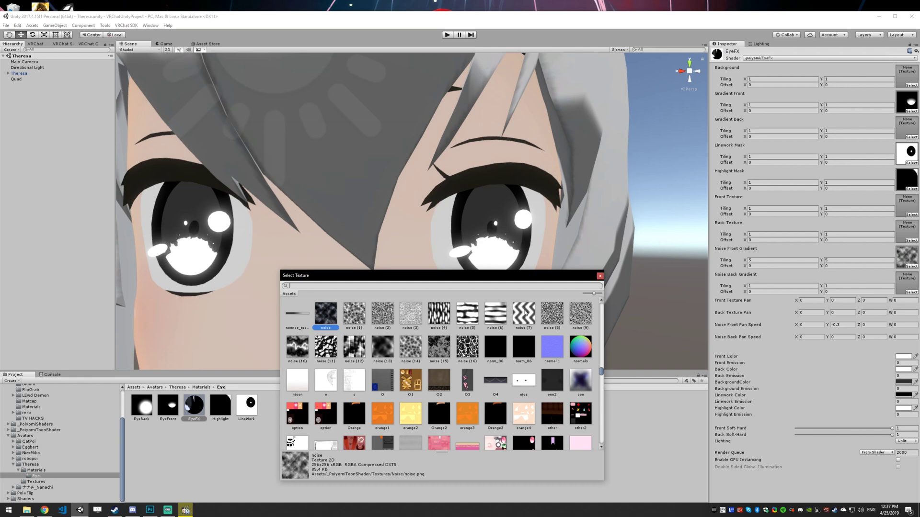
{"action": "left_click", "coordinate": [524, 314]}
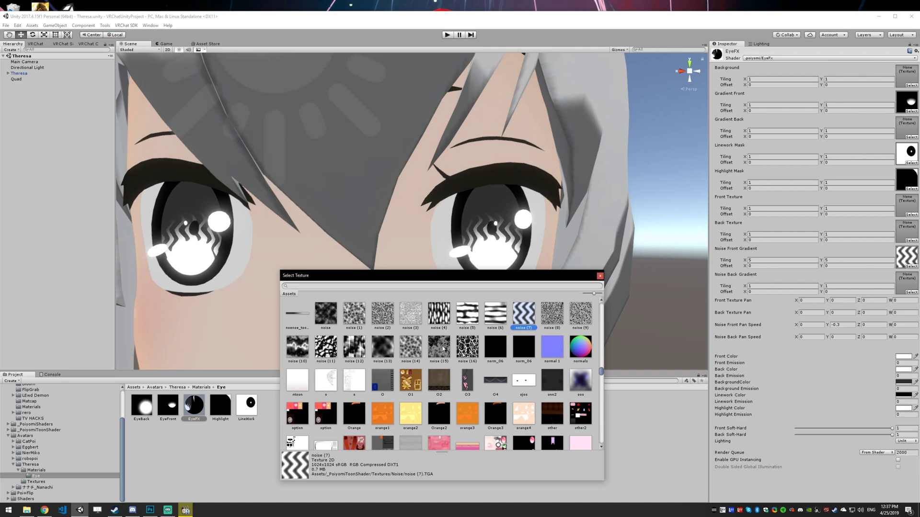
{"action": "left_click", "coordinate": [354, 315]}
{"action": "left_click", "coordinate": [336, 317]}
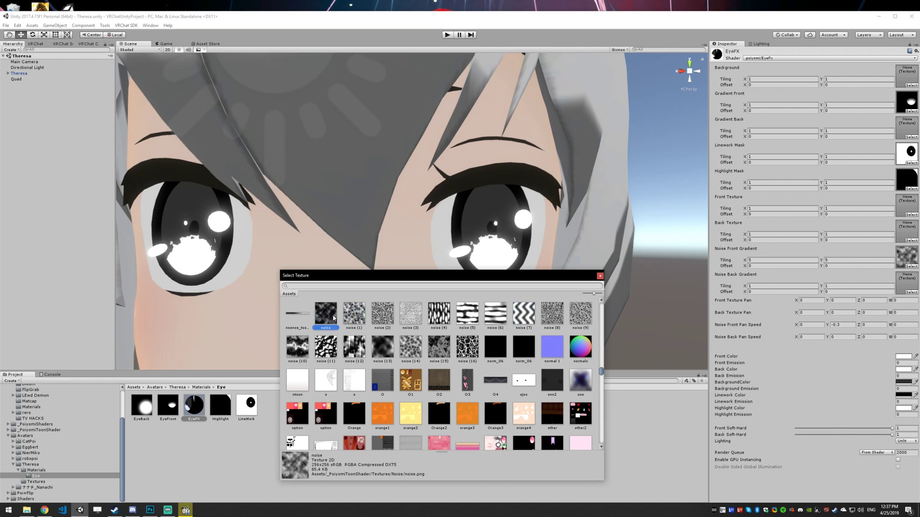
{"action": "left_click", "coordinate": [600, 275]}
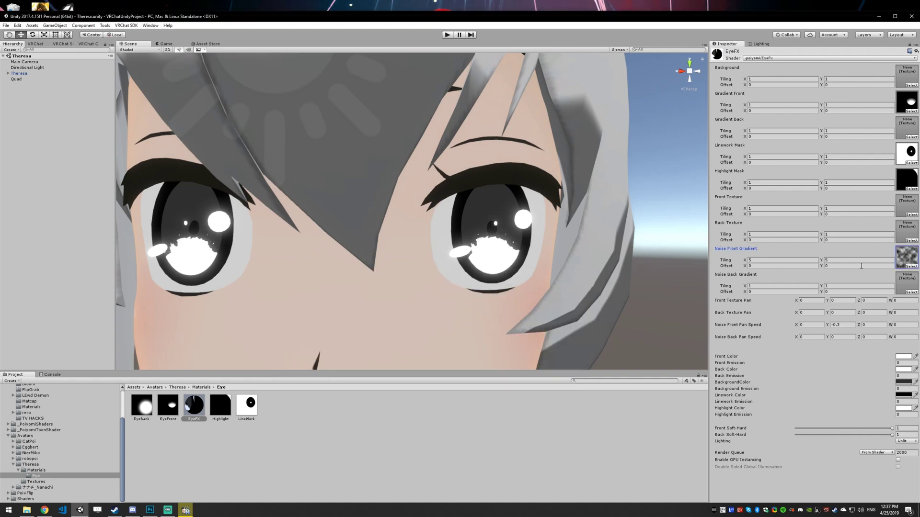
{"action": "left_click", "coordinate": [900, 261]}
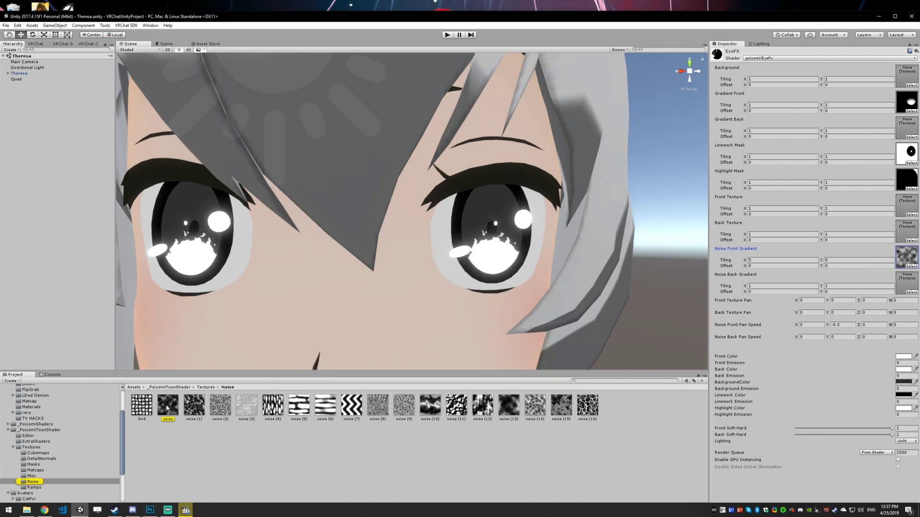
- Assign the noise texture to Noise Back Gradient and EyeBack to Gradient Back
{"action": "left_click_drag", "start_coordinate": [591, 420], "coordinate": [911, 291]}
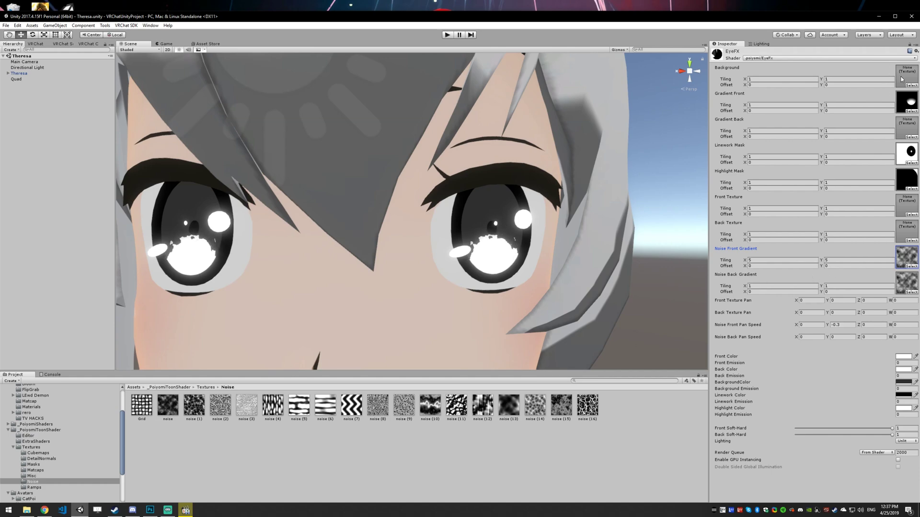
{"action": "scroll", "coordinate": [74, 423], "scroll_direction": "down", "scroll_amount": 3}
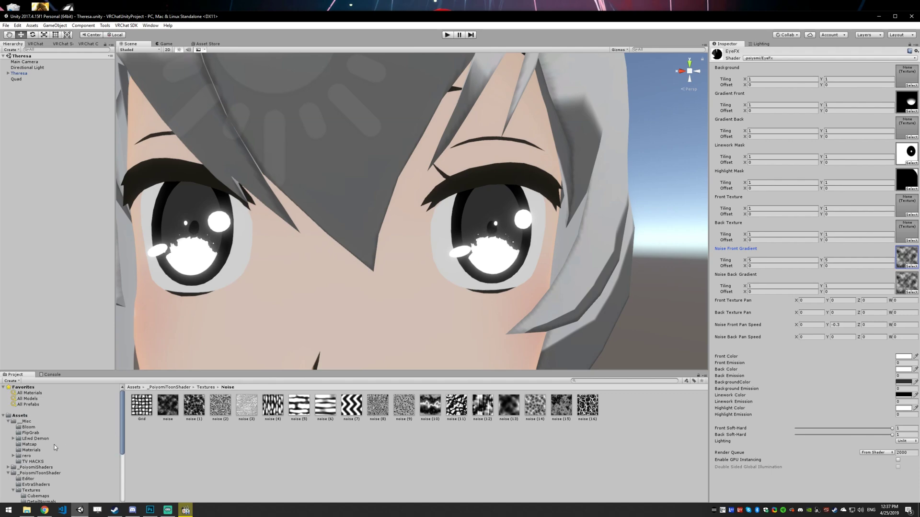
{"action": "left_click", "coordinate": [36, 477]}
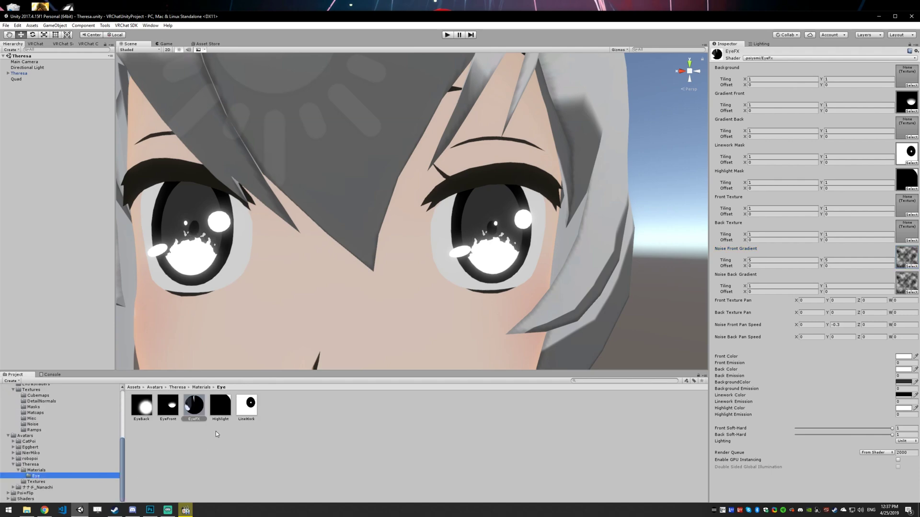
{"action": "mouse_move", "coordinate": [148, 418]}
{"action": "left_mouse_down"}
{"action": "mouse_move", "coordinate": [233, 435]}
{"action": "mouse_move", "coordinate": [347, 402]}
{"action": "mouse_move", "coordinate": [201, 410]}
{"action": "mouse_move", "coordinate": [668, 281]}
{"action": "mouse_move", "coordinate": [899, 95]}
{"action": "mouse_move", "coordinate": [910, 76]}
{"action": "mouse_move", "coordinate": [912, 127]}
{"action": "left_mouse_up"}
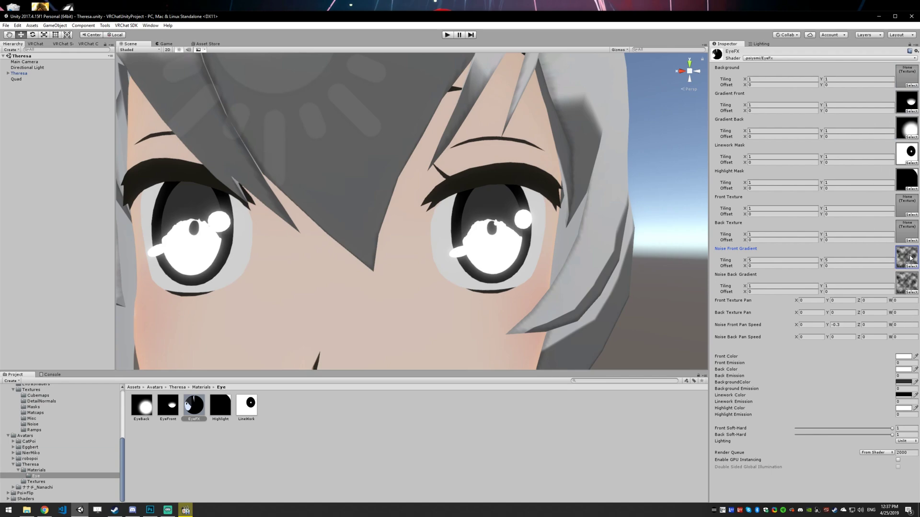
- Set Noise Back Pan Speed Y to -0.3 and the Back Texture horizontal tiling to 5
{"action": "left_click", "coordinate": [844, 338]}
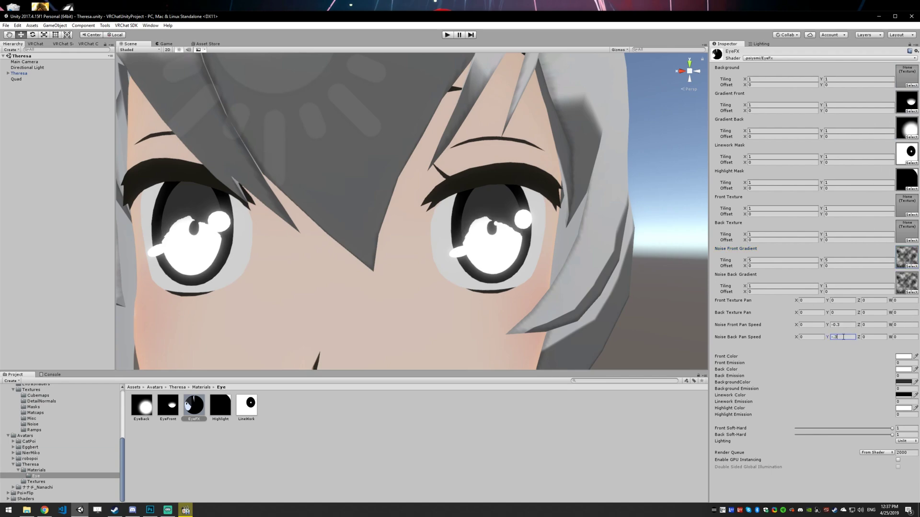
{"action": "type", "text": "-.3"}
{"action": "left_click", "coordinate": [791, 235]}
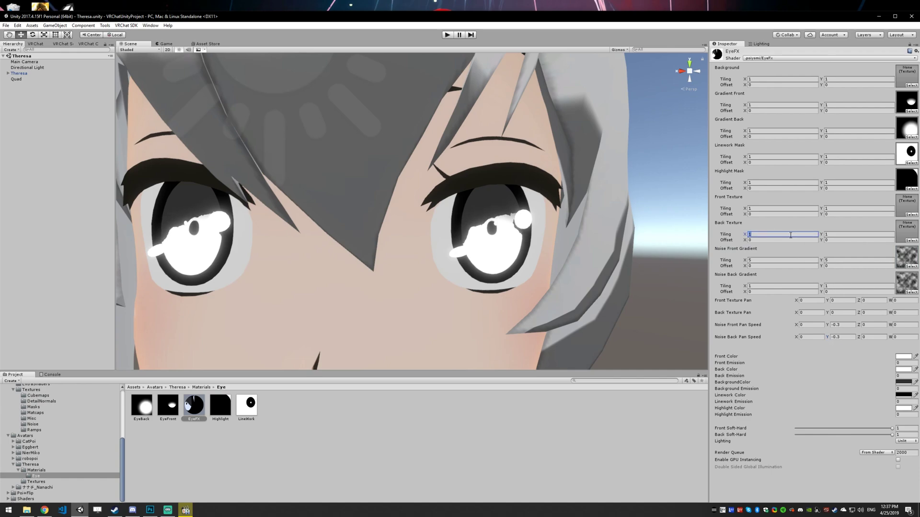
{"action": "type", "text": "5"}
{"action": "key", "text": "Tab"}
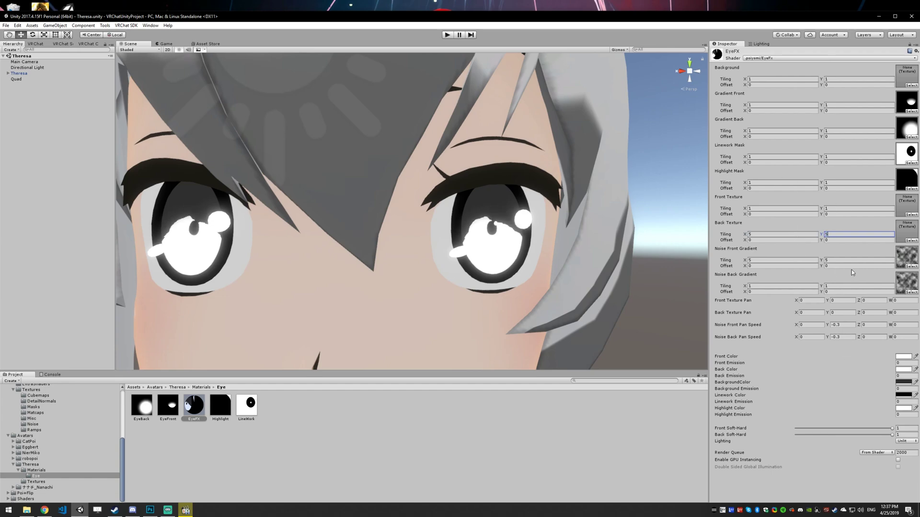
- Tile the Noise Back Gradient 5 by 5
{"action": "left_click", "coordinate": [769, 286]}
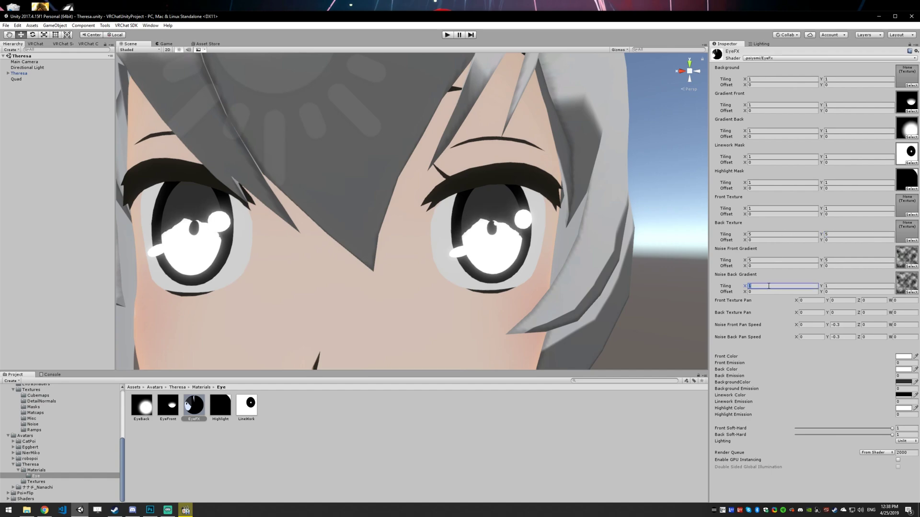
{"action": "type", "text": "5"}
{"action": "left_click", "coordinate": [842, 286]}
{"action": "type", "text": "5"}
{"action": "left_click", "coordinate": [786, 235]}
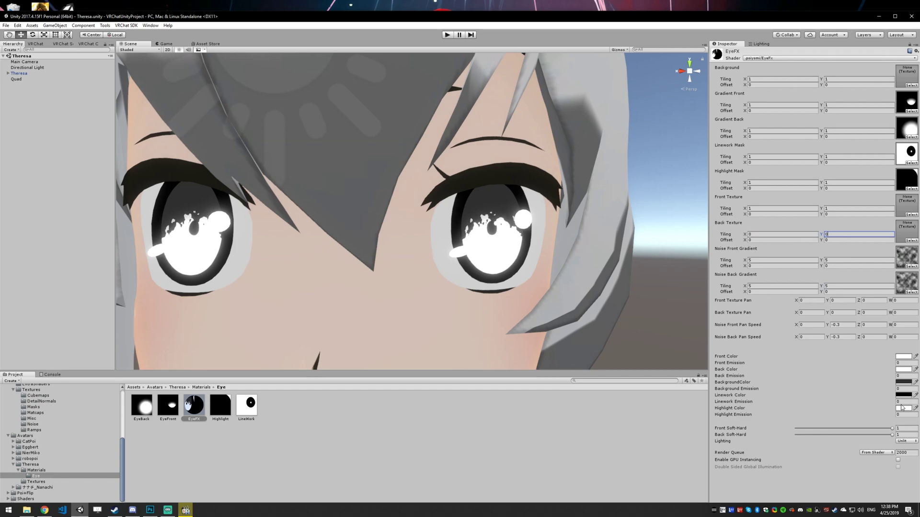
- Make the front colour a pale blue and apply the saved blue to the back colour
{"action": "left_click", "coordinate": [903, 357]}
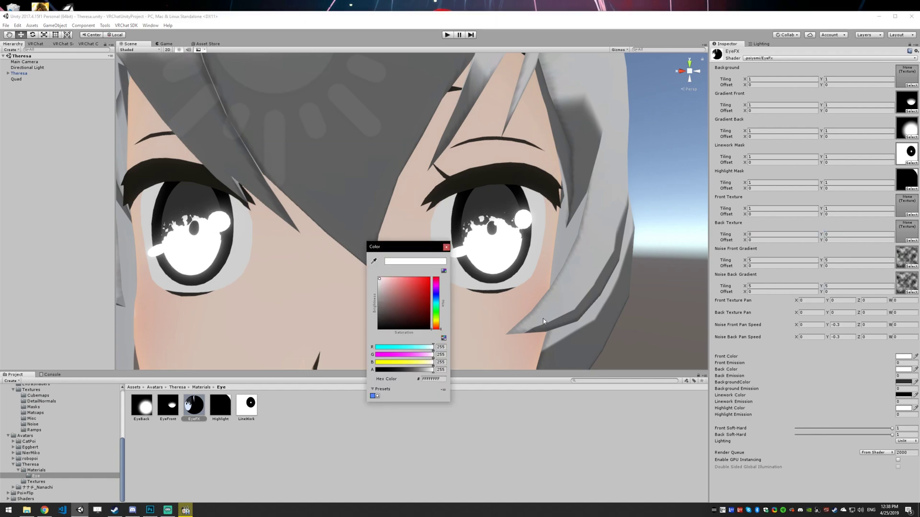
{"action": "left_click_drag", "start_coordinate": [399, 291], "coordinate": [391, 278]}
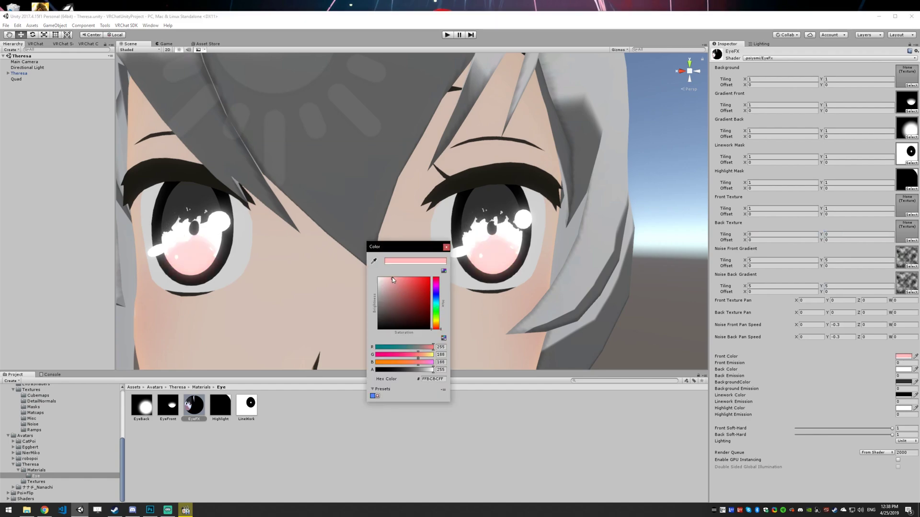
{"action": "left_click_drag", "start_coordinate": [438, 313], "coordinate": [437, 302]}
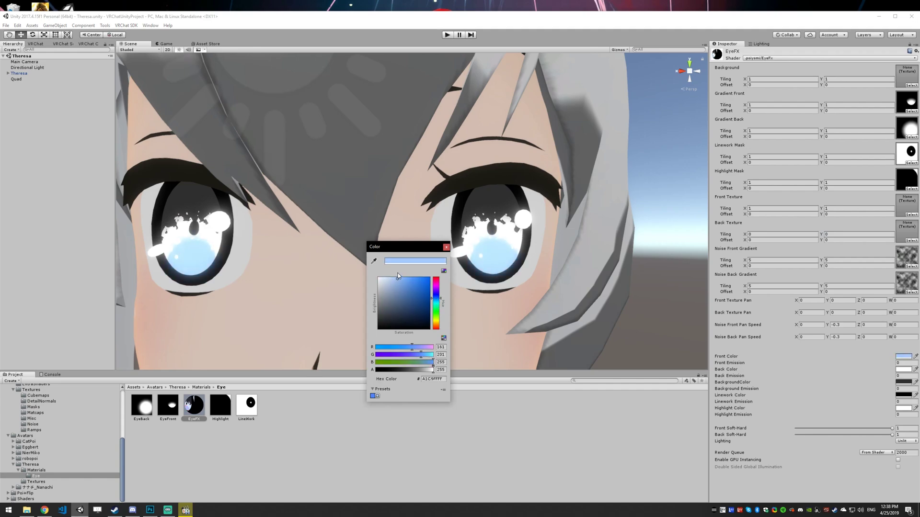
{"action": "left_click", "coordinate": [446, 247]}
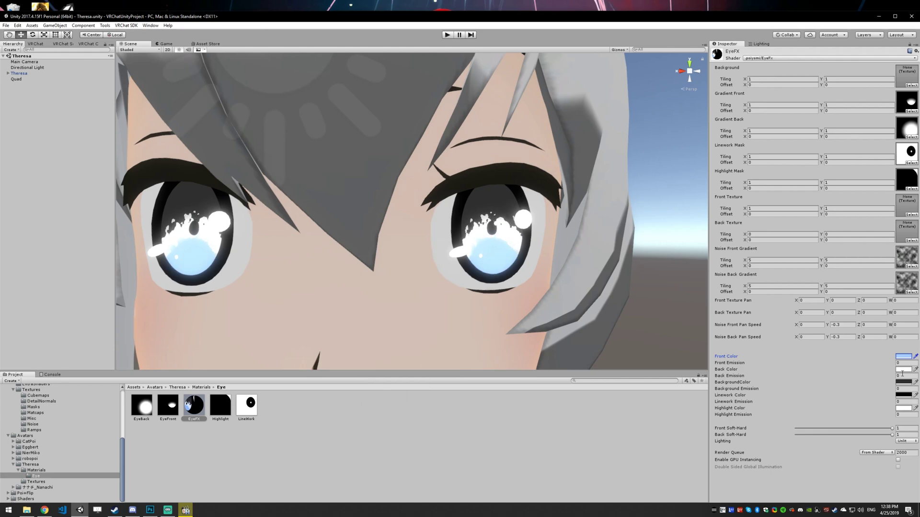
{"action": "left_click", "coordinate": [902, 370]}
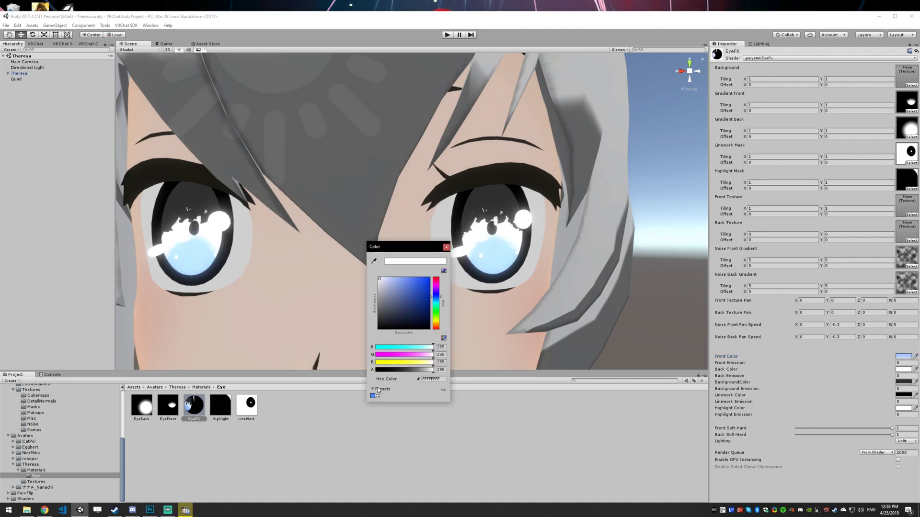
{"action": "left_click", "coordinate": [373, 397]}
{"action": "left_click", "coordinate": [444, 247]}
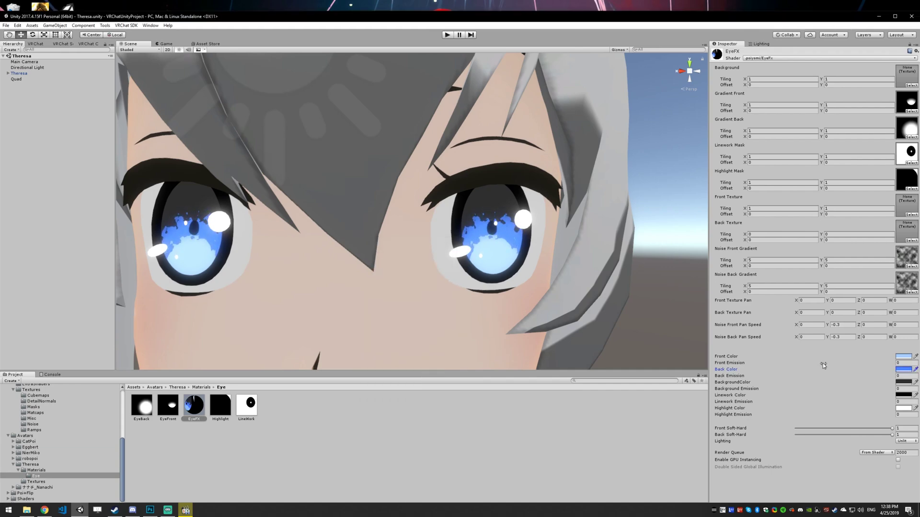
- Set Front and Back Emission to 1 and bring the Scene view closer to the face
{"action": "left_click_drag", "start_coordinate": [724, 365], "coordinate": [732, 365]}
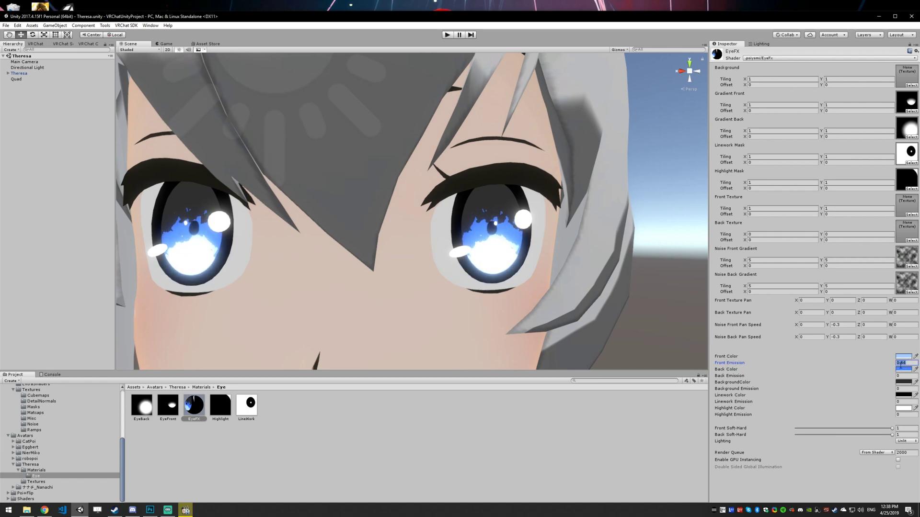
{"action": "type", "text": "1"}
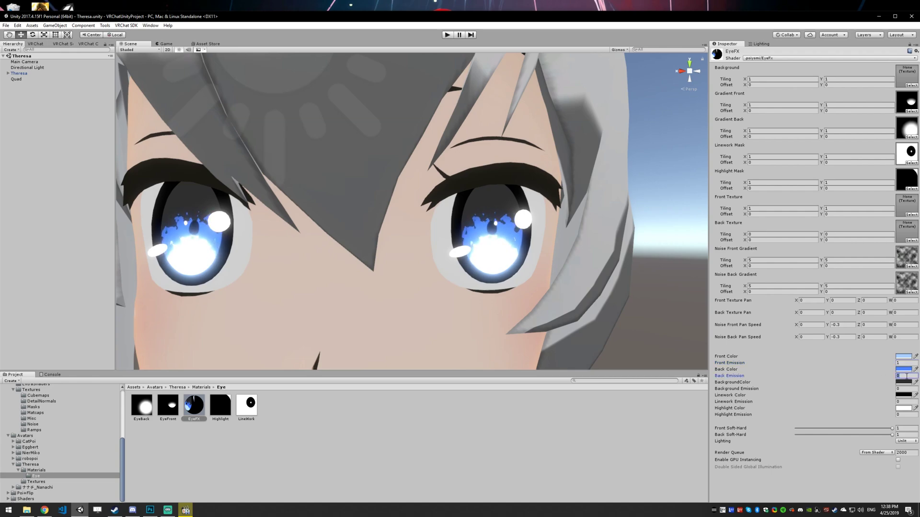
{"action": "type", "text": "1"}
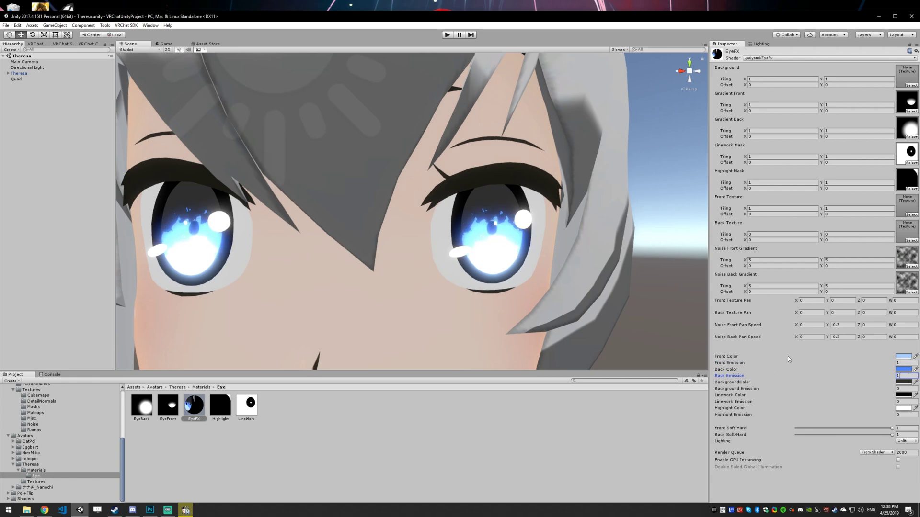
{"action": "left_click_drag", "start_coordinate": [546, 286], "coordinate": [568, 267], "text": "alt"}
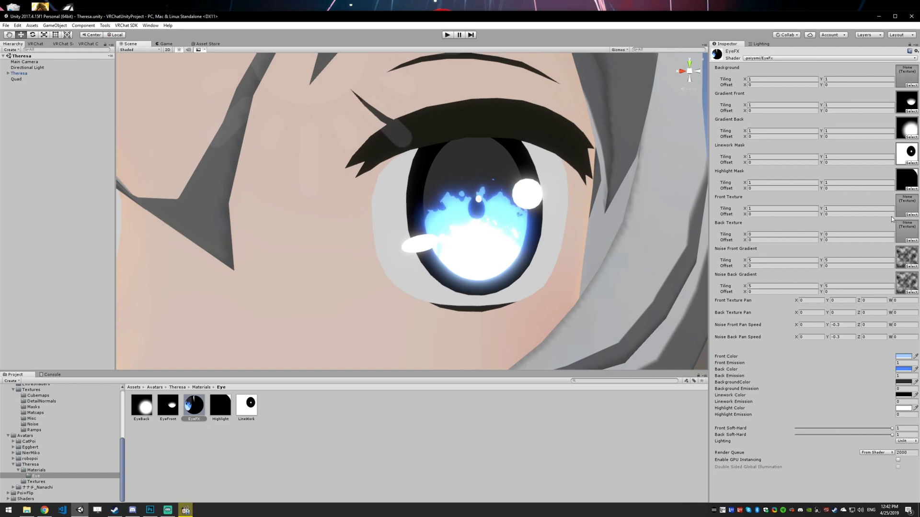
- Assign the pink anime face texture as the Front Texture
{"action": "left_click", "coordinate": [912, 214]}
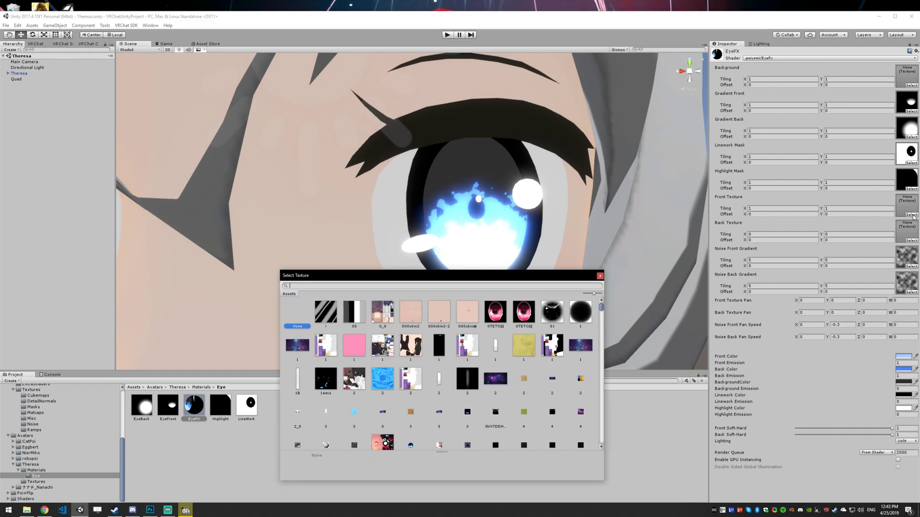
{"action": "scroll", "coordinate": [520, 362], "scroll_direction": "down", "scroll_amount": 6}
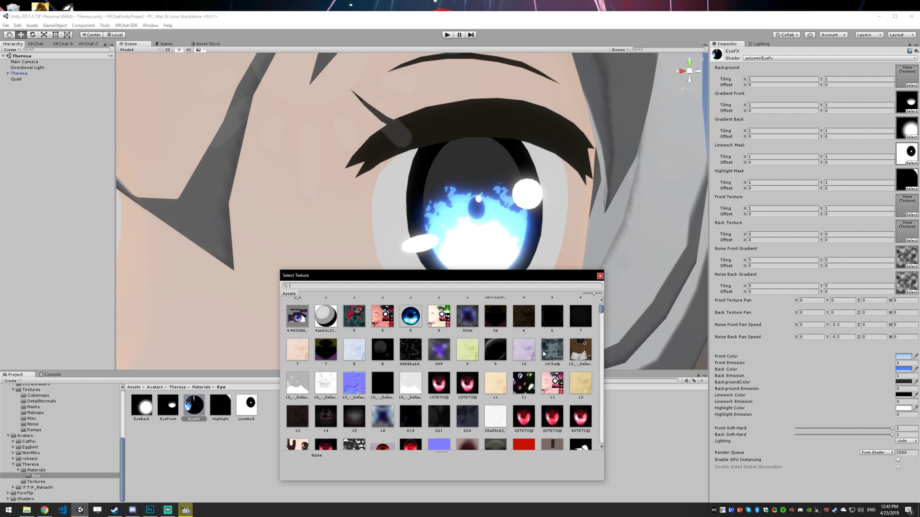
{"action": "scroll", "coordinate": [521, 362], "scroll_direction": "down", "scroll_amount": 3}
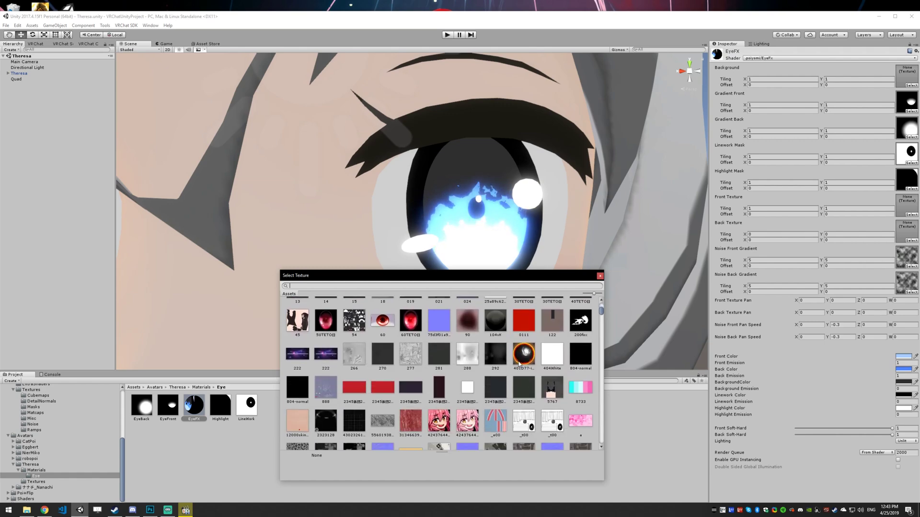
{"action": "left_click", "coordinate": [439, 421]}
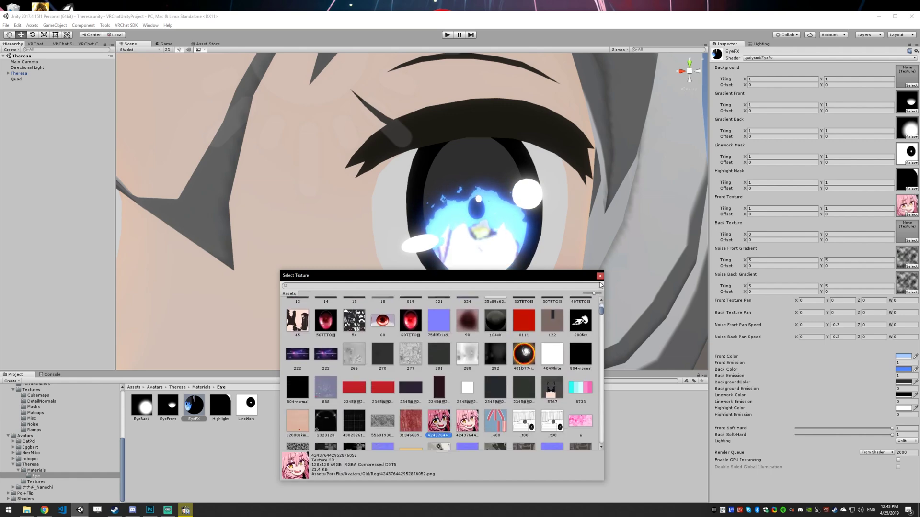
{"action": "left_click", "coordinate": [599, 276]}
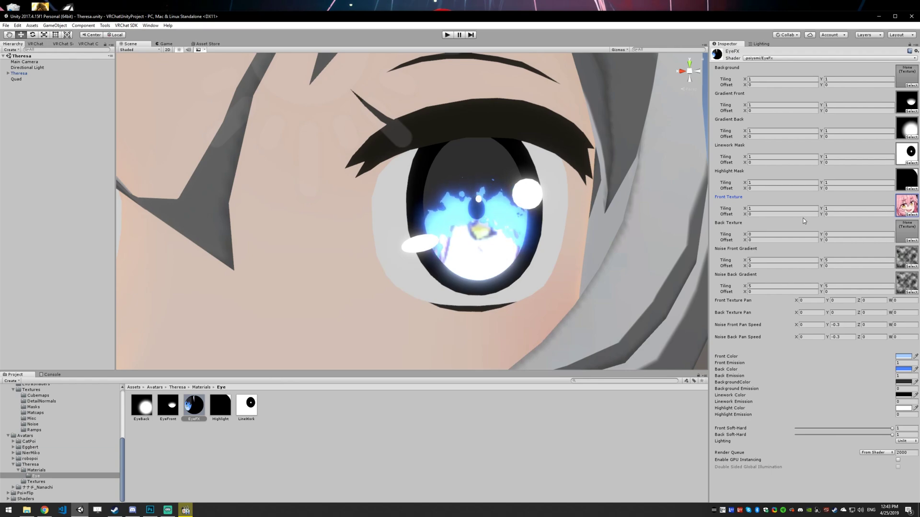
- Tile the Front Texture 10 by 10 and set its vertical pan speed to -0.3
{"action": "left_click", "coordinate": [768, 209]}
{"action": "type", "text": "10"}
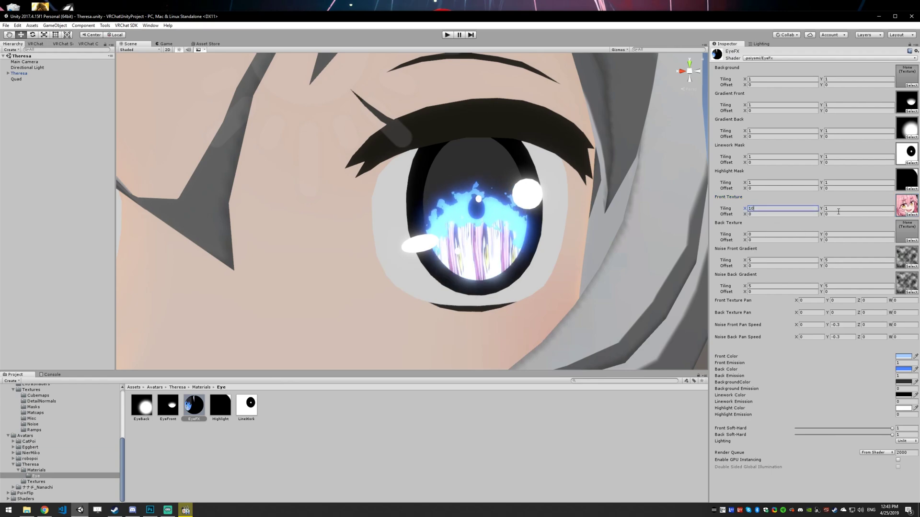
{"action": "left_click", "coordinate": [837, 209]}
{"action": "type", "text": "10"}
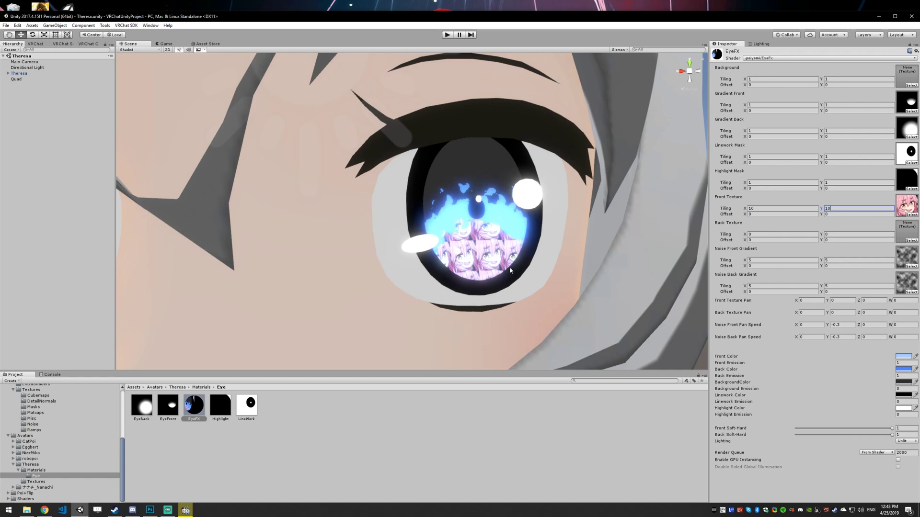
{"action": "left_click", "coordinate": [840, 301]}
{"action": "type", "text": "-.3"}
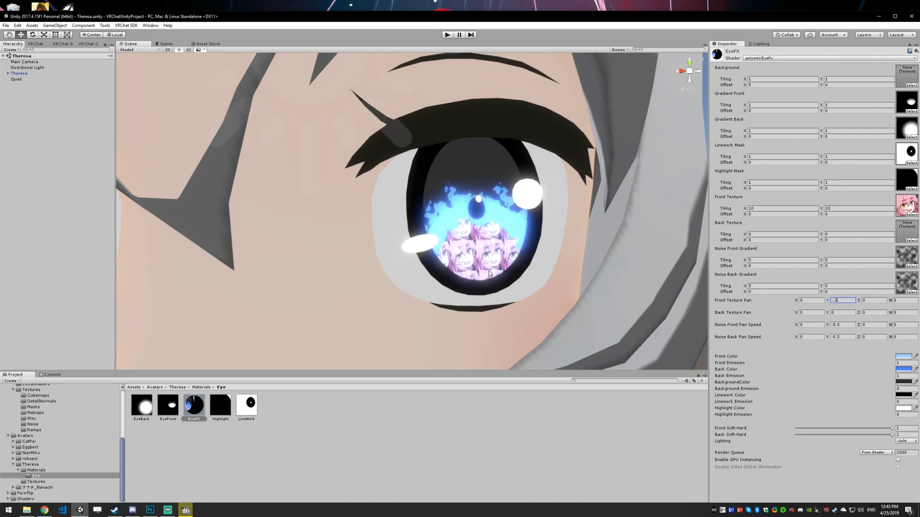
{"action": "left_click", "coordinate": [911, 215]}
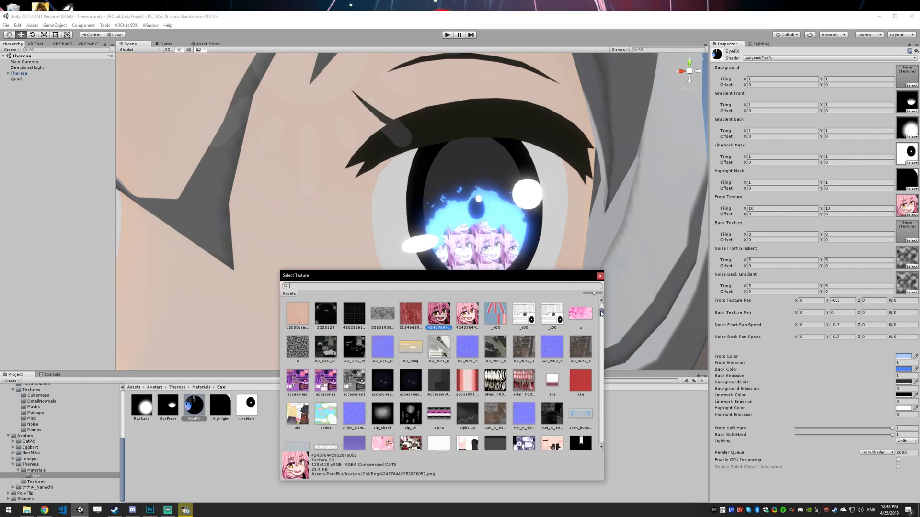
- Clear Front Texture to None, zero Front Emission, and return the Soft-Hard sliders to 1
{"action": "double_click", "coordinate": [299, 312]}
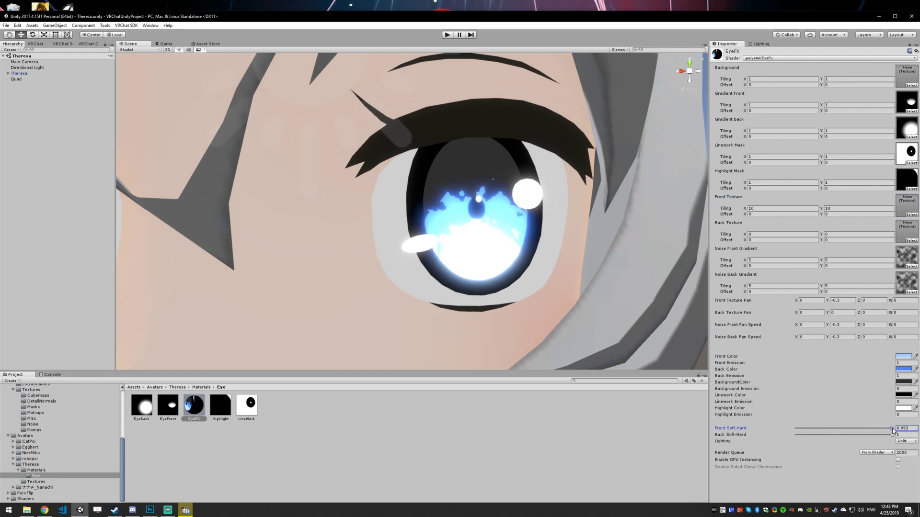
{"action": "left_click_drag", "start_coordinate": [891, 428], "coordinate": [658, 424]}
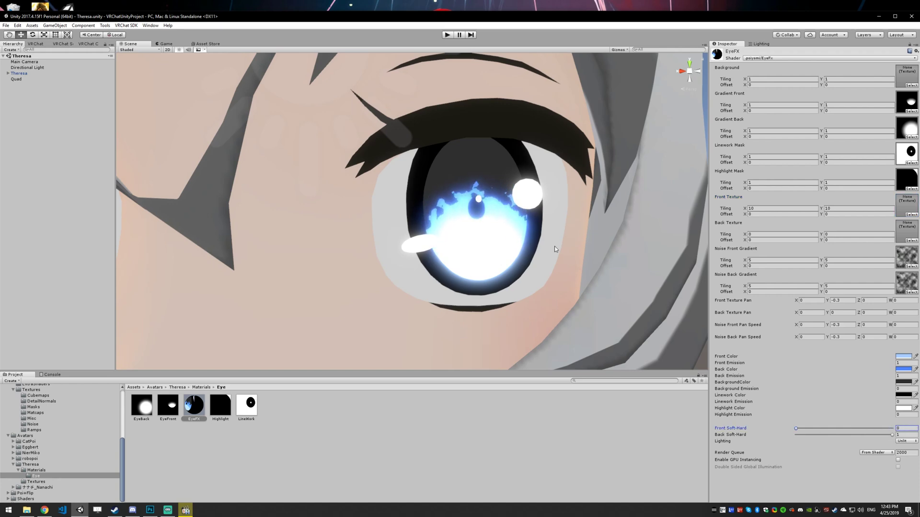
{"action": "type", "text": "0"}
{"action": "left_click", "coordinate": [905, 363]}
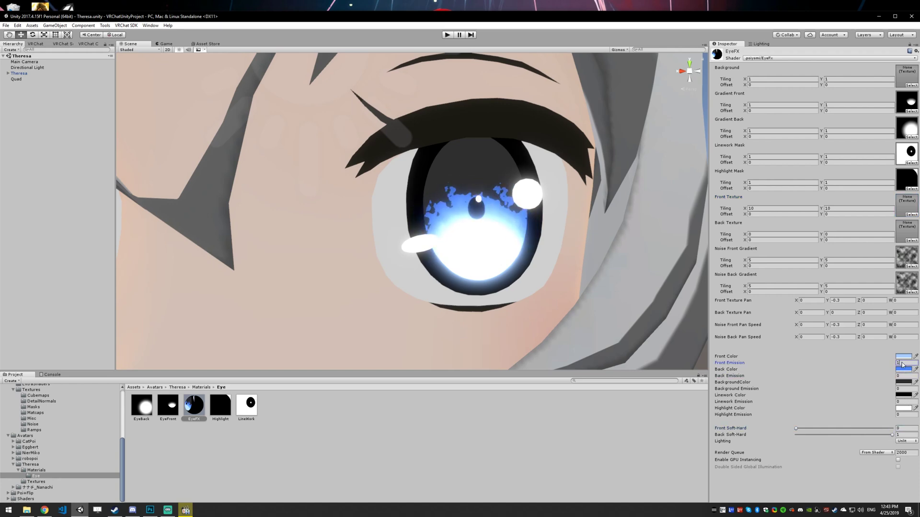
{"action": "type", "text": "0"}
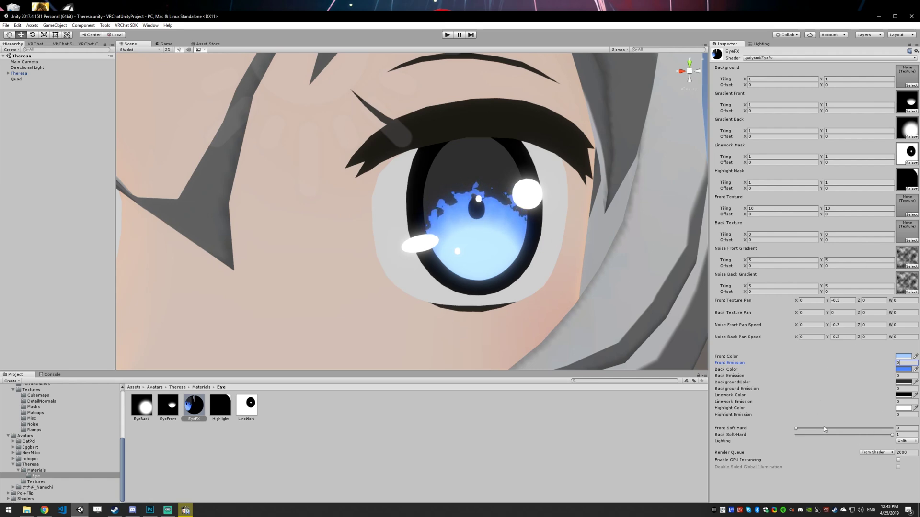
{"action": "left_click_drag", "start_coordinate": [884, 438], "coordinate": [840, 437]}
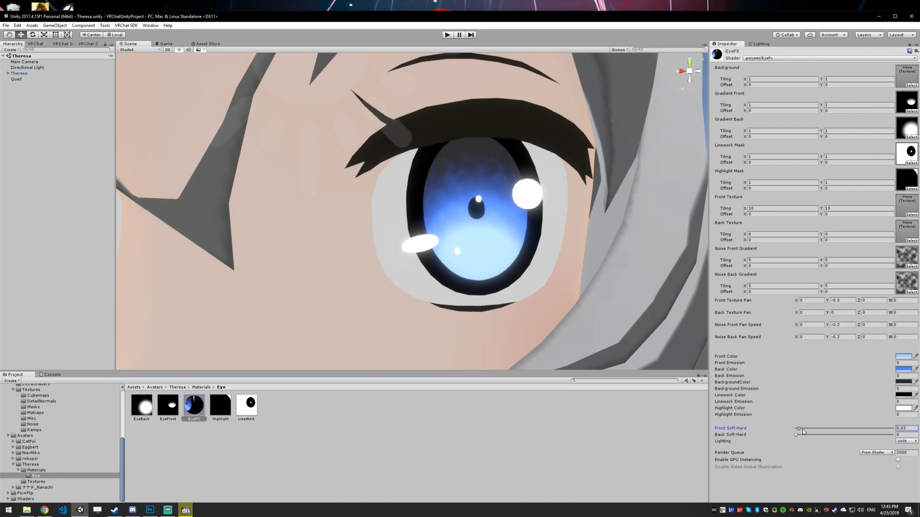
{"action": "left_click_drag", "start_coordinate": [799, 429], "coordinate": [892, 435]}
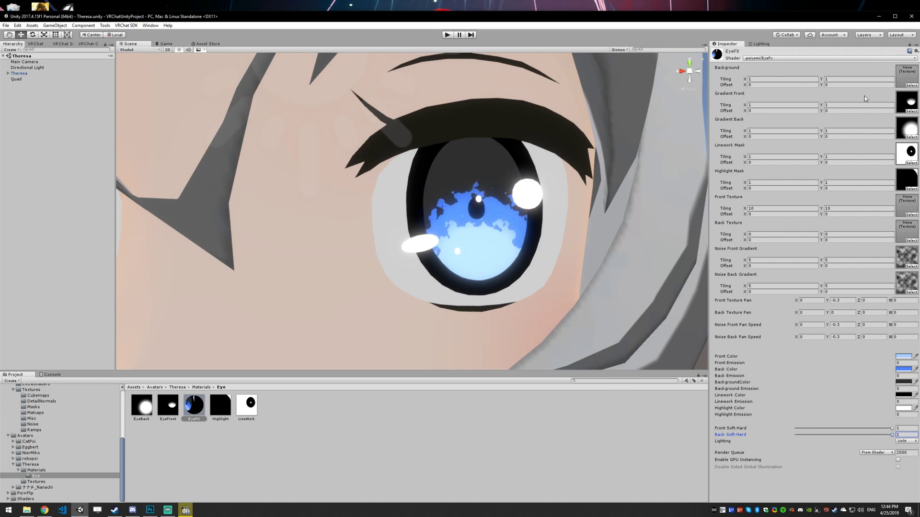
{"action": "left_click", "coordinate": [910, 85]}
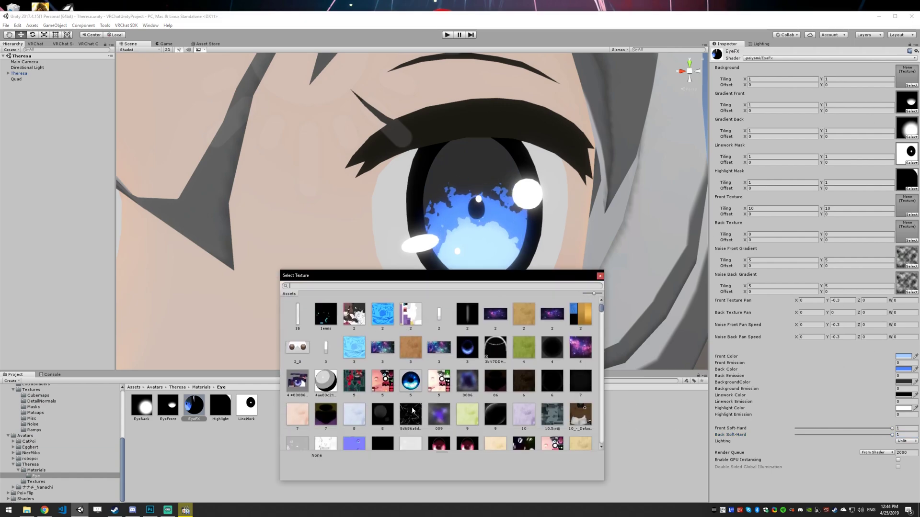
{"action": "scroll", "coordinate": [412, 411], "scroll_direction": "down", "scroll_amount": 10}
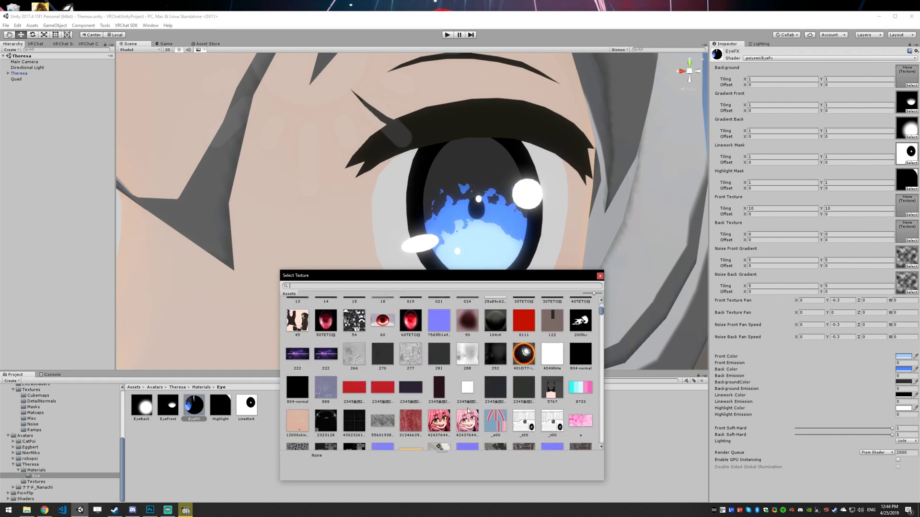
{"action": "left_click", "coordinate": [467, 420]}
{"action": "left_click", "coordinate": [915, 113]}
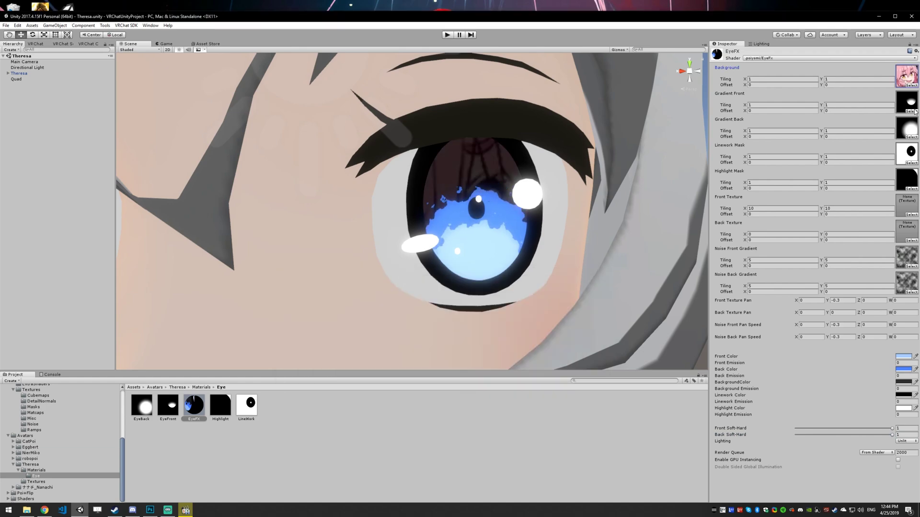
{"action": "left_click", "coordinate": [783, 79]}
{"action": "type", "text": "10"}
{"action": "key", "text": "Tab"}
{"action": "type", "text": "10"}
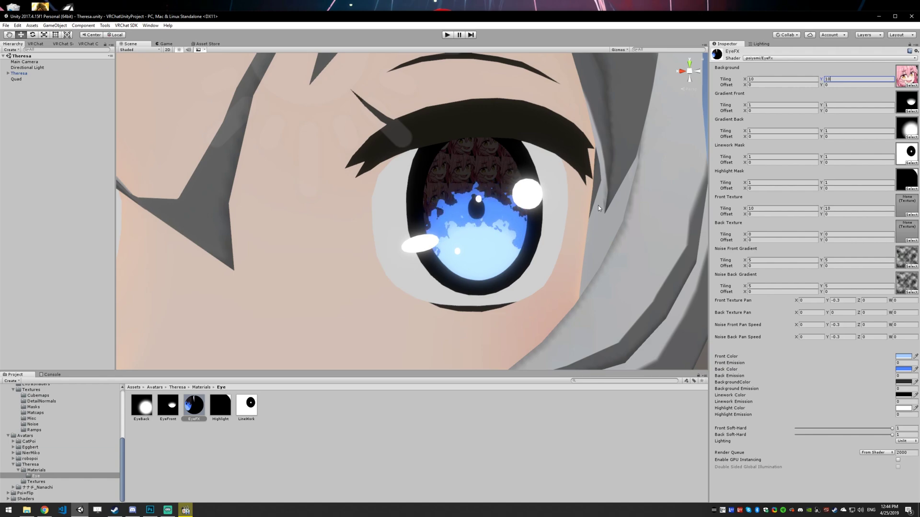
{"action": "key", "text": "ctrl+z"}
{"action": "key", "text": "ctrl+z"}
{"action": "key", "text": "ctrl+z"}
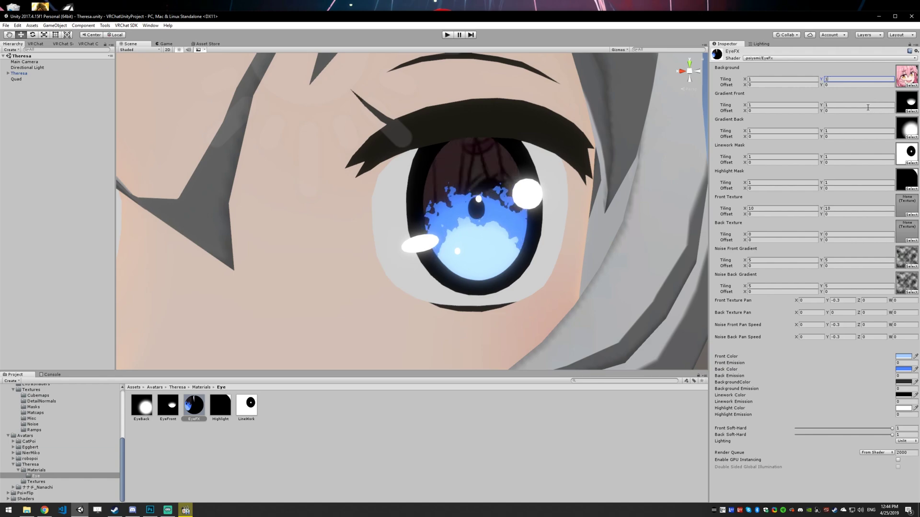